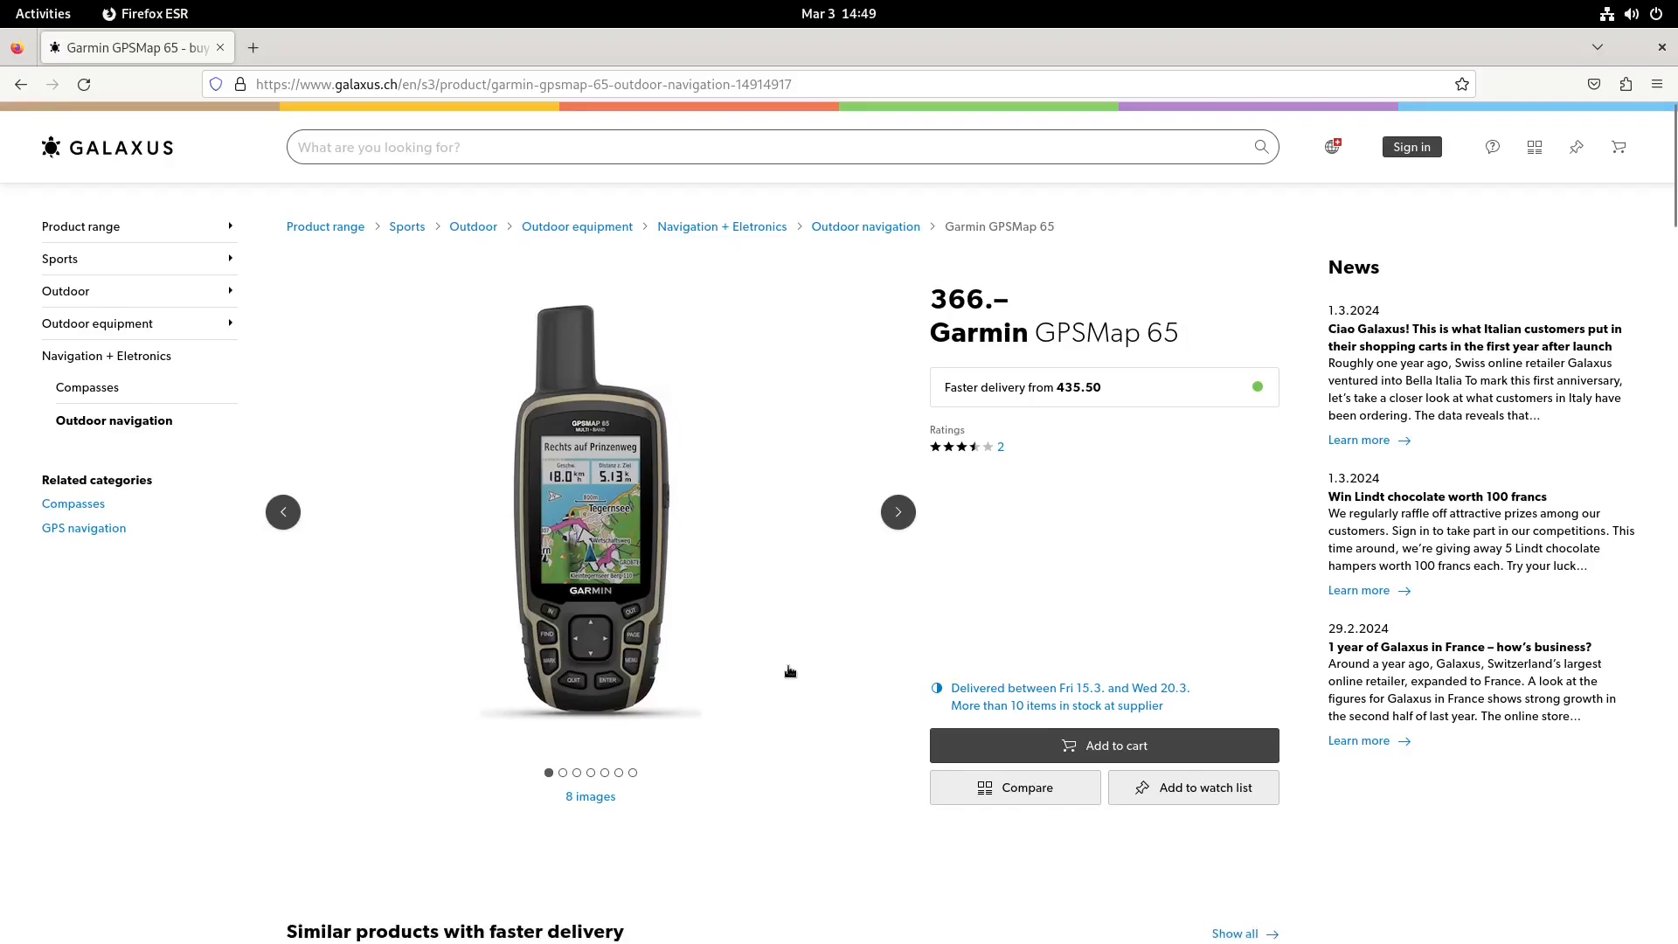
- View the Garmin GPSMap 65 product images and open the Garmin TOPO Schweiz result of the map search
{"action": "left_click", "coordinate": [624, 547]}
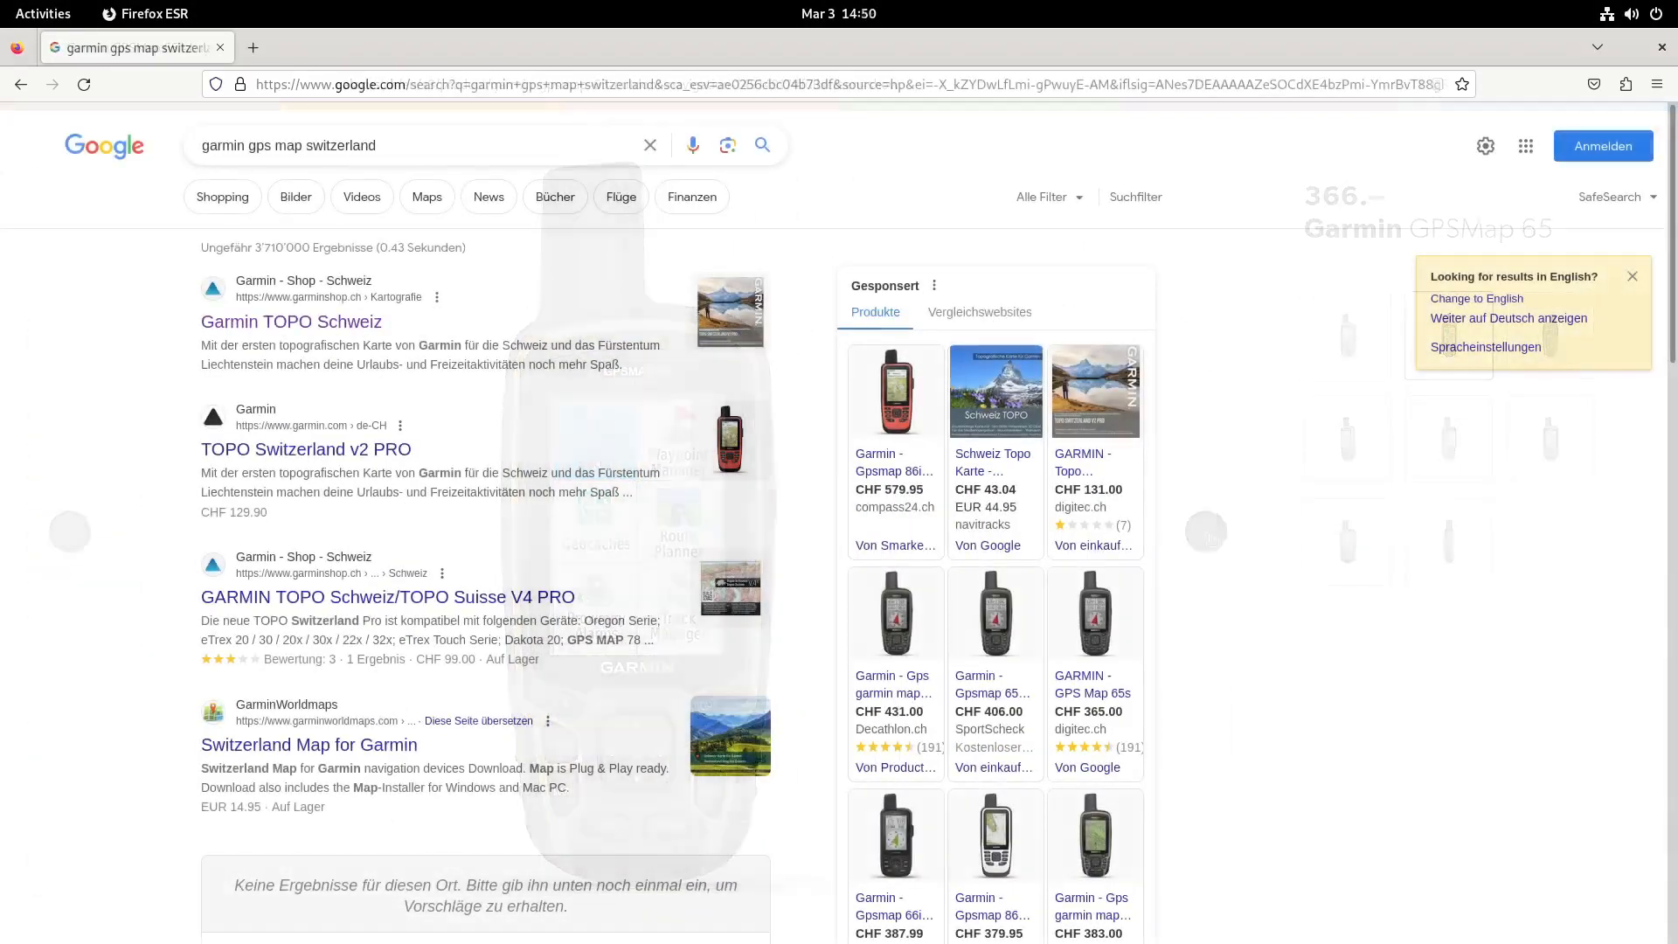
{"action": "left_click", "coordinate": [341, 325]}
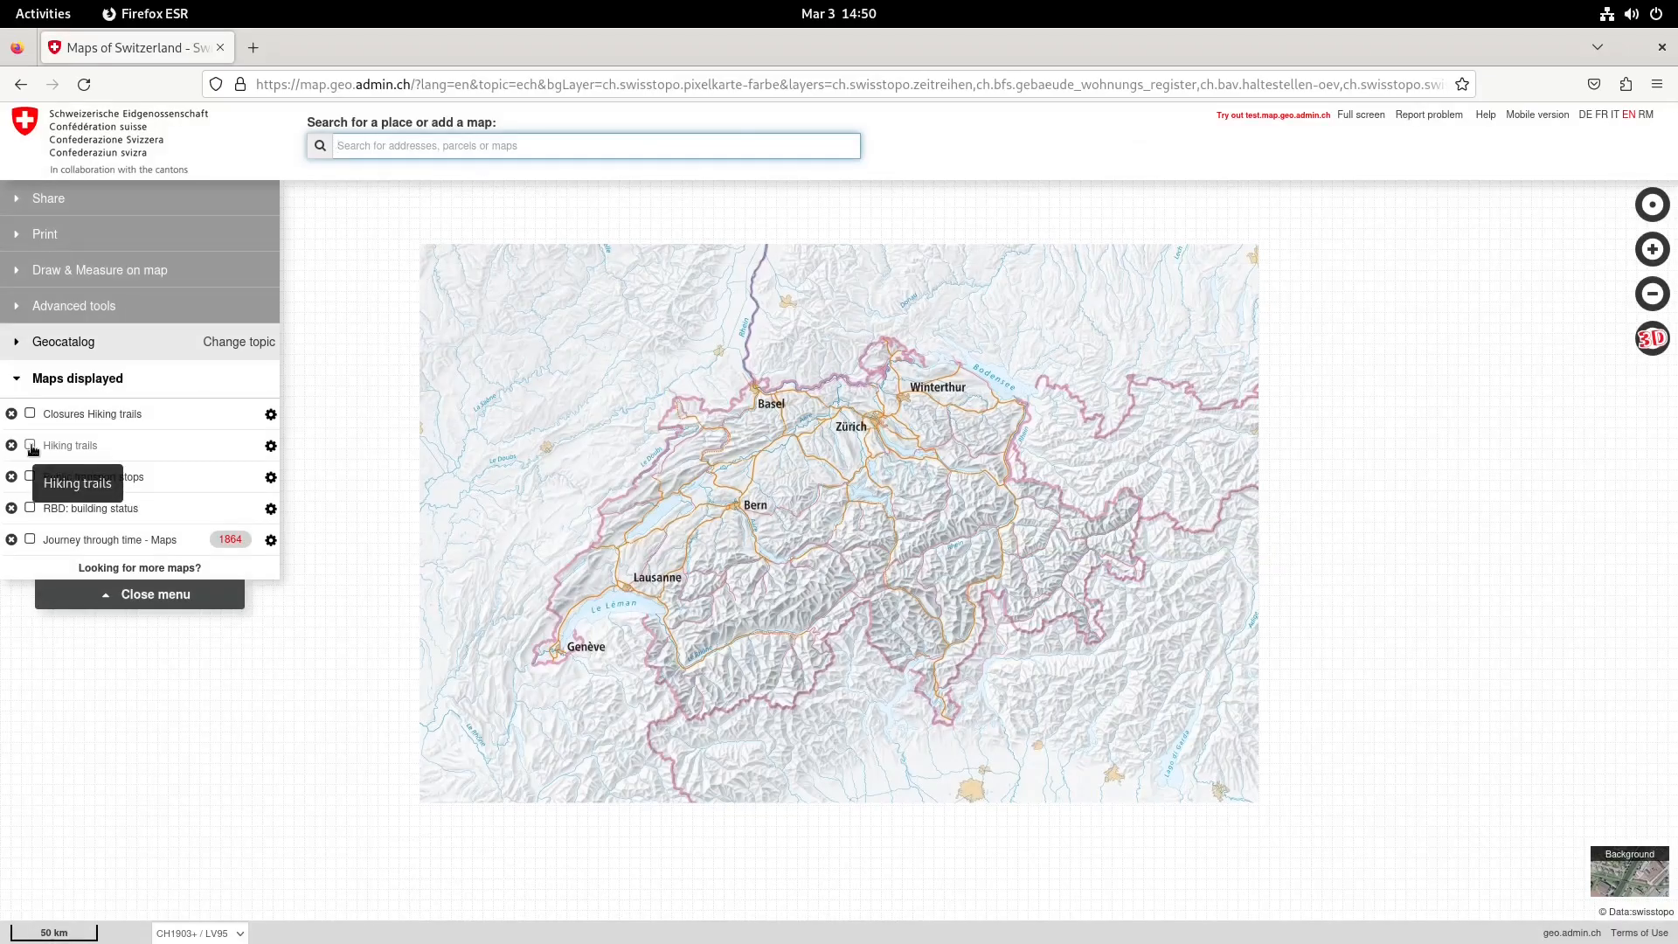
- Display the Hiking trails layer on the map of Switzerland, reveal its transparency settings and switch the background to aerial imagery
{"action": "left_click", "coordinate": [31, 446]}
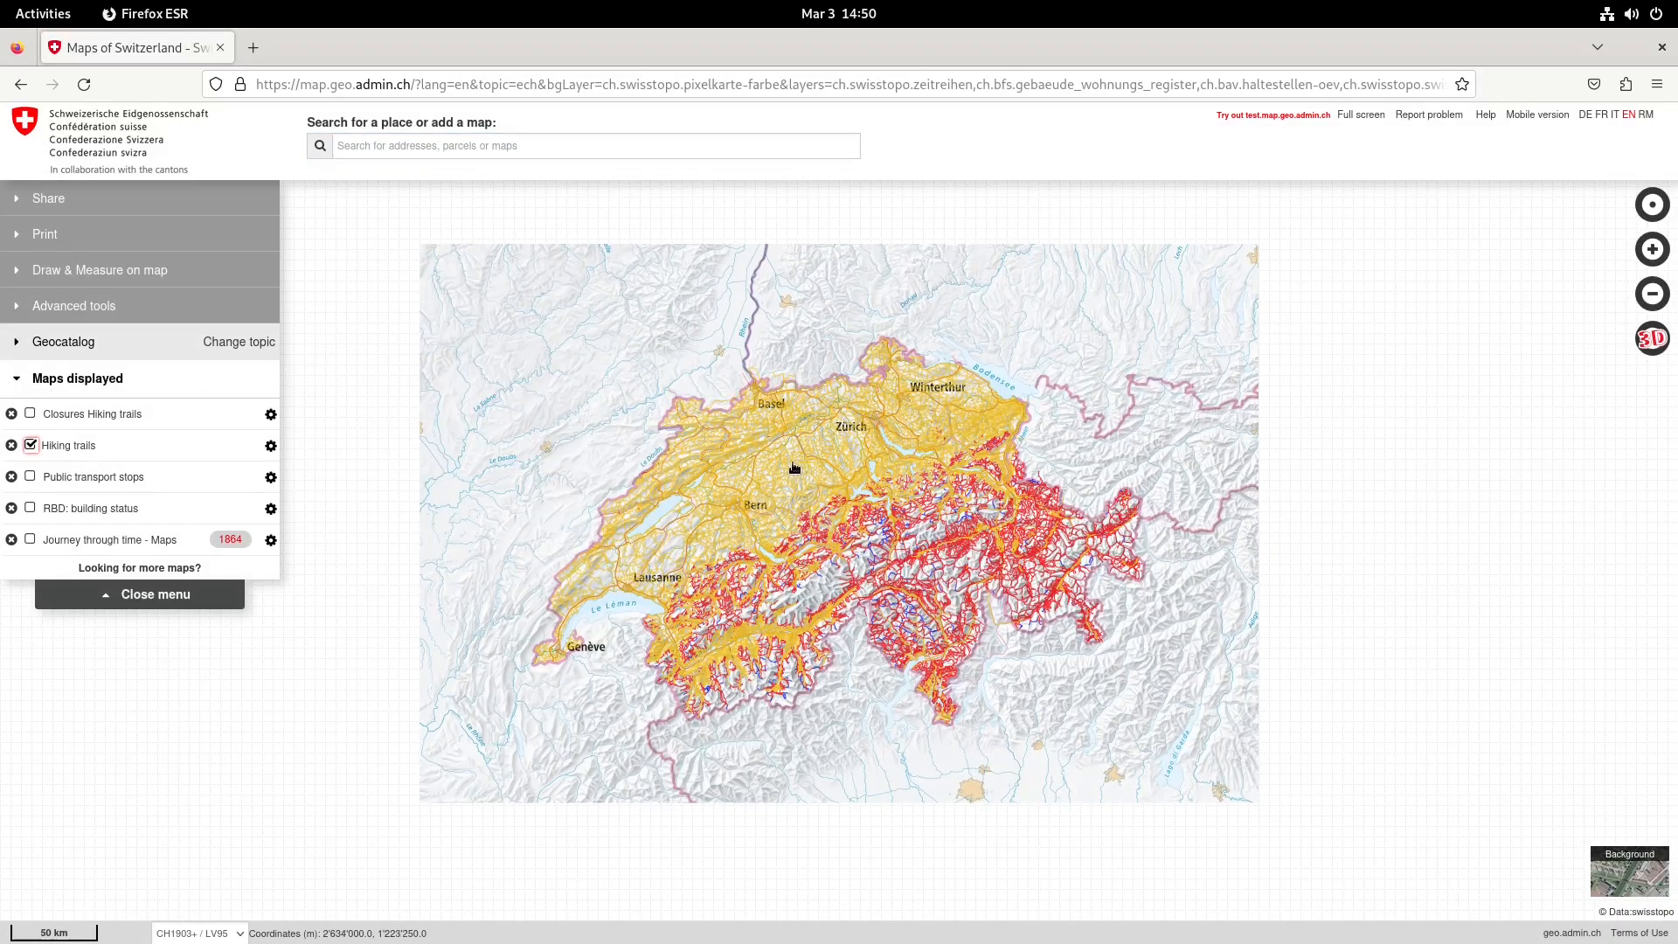
{"action": "scroll", "coordinate": [786, 474], "scroll_direction": "up", "scroll_amount": 2}
{"action": "scroll", "coordinate": [786, 474], "scroll_direction": "up", "scroll_amount": 4}
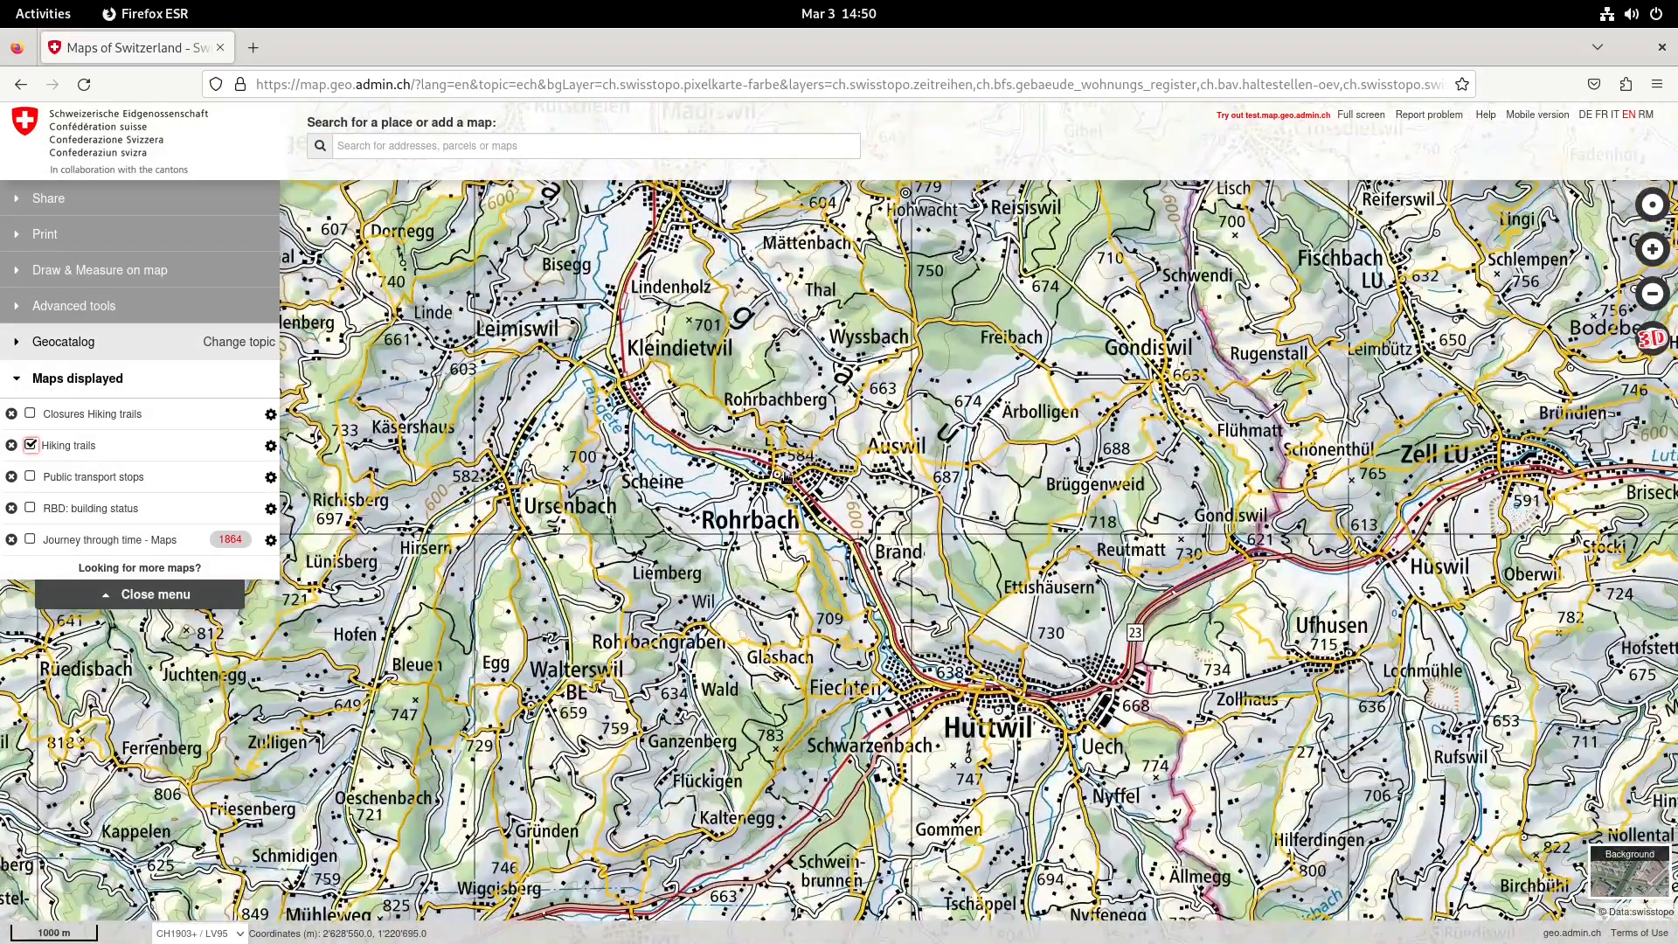
{"action": "left_click", "coordinate": [271, 446]}
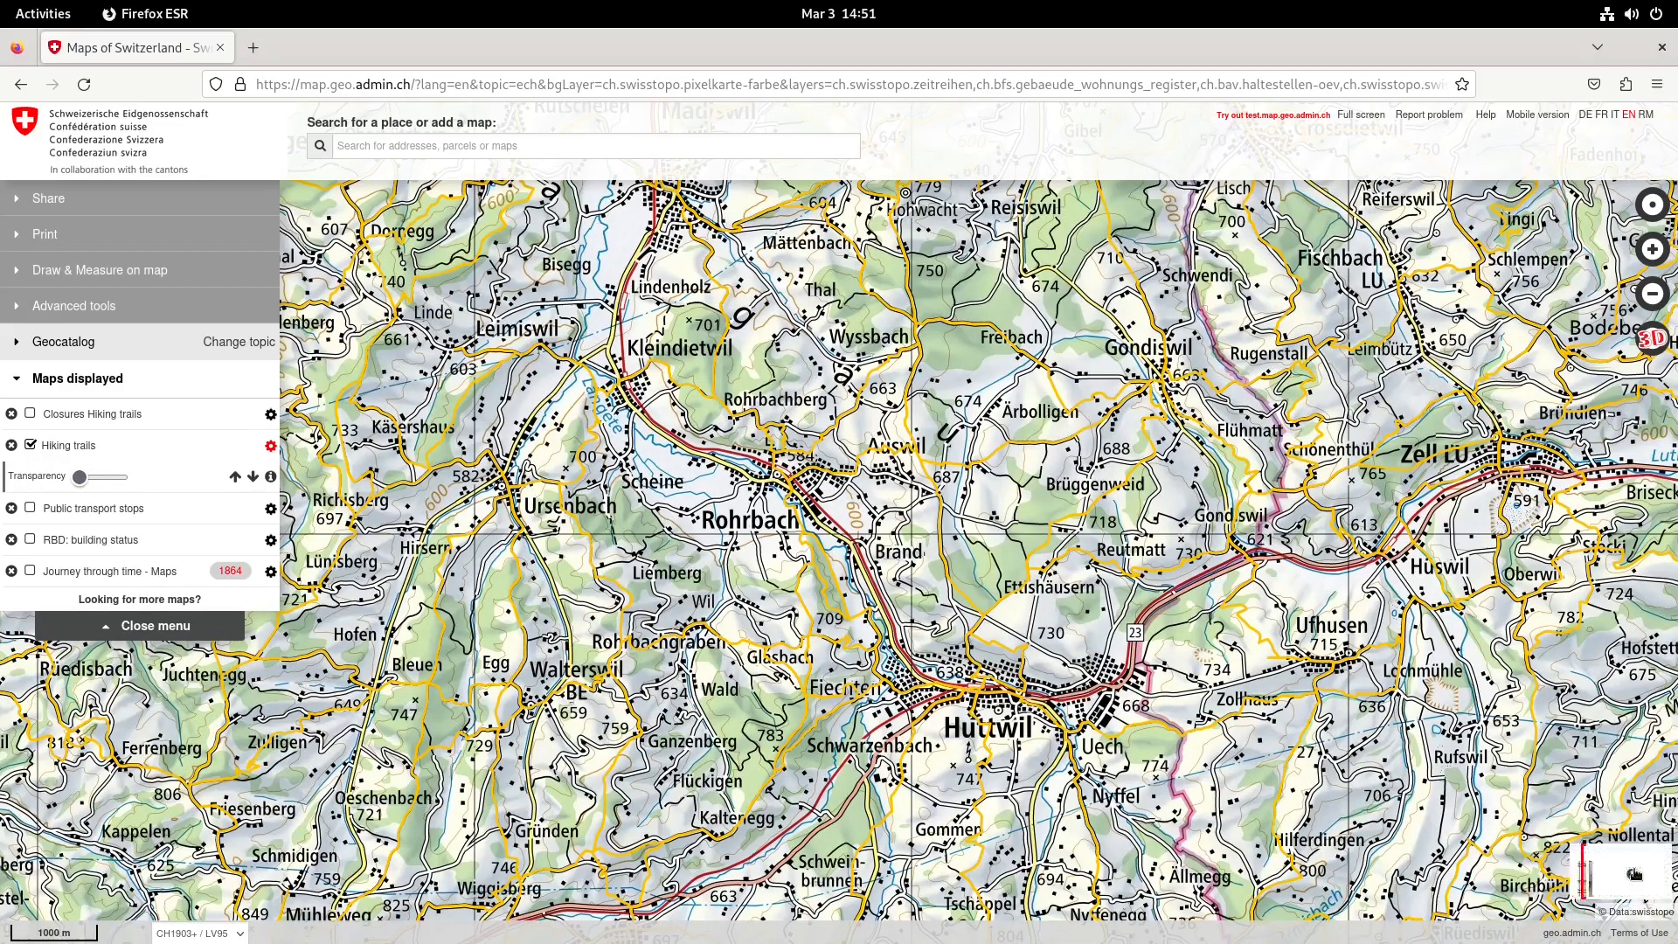
{"action": "left_click", "coordinate": [1629, 871]}
{"action": "left_click", "coordinate": [1346, 870]}
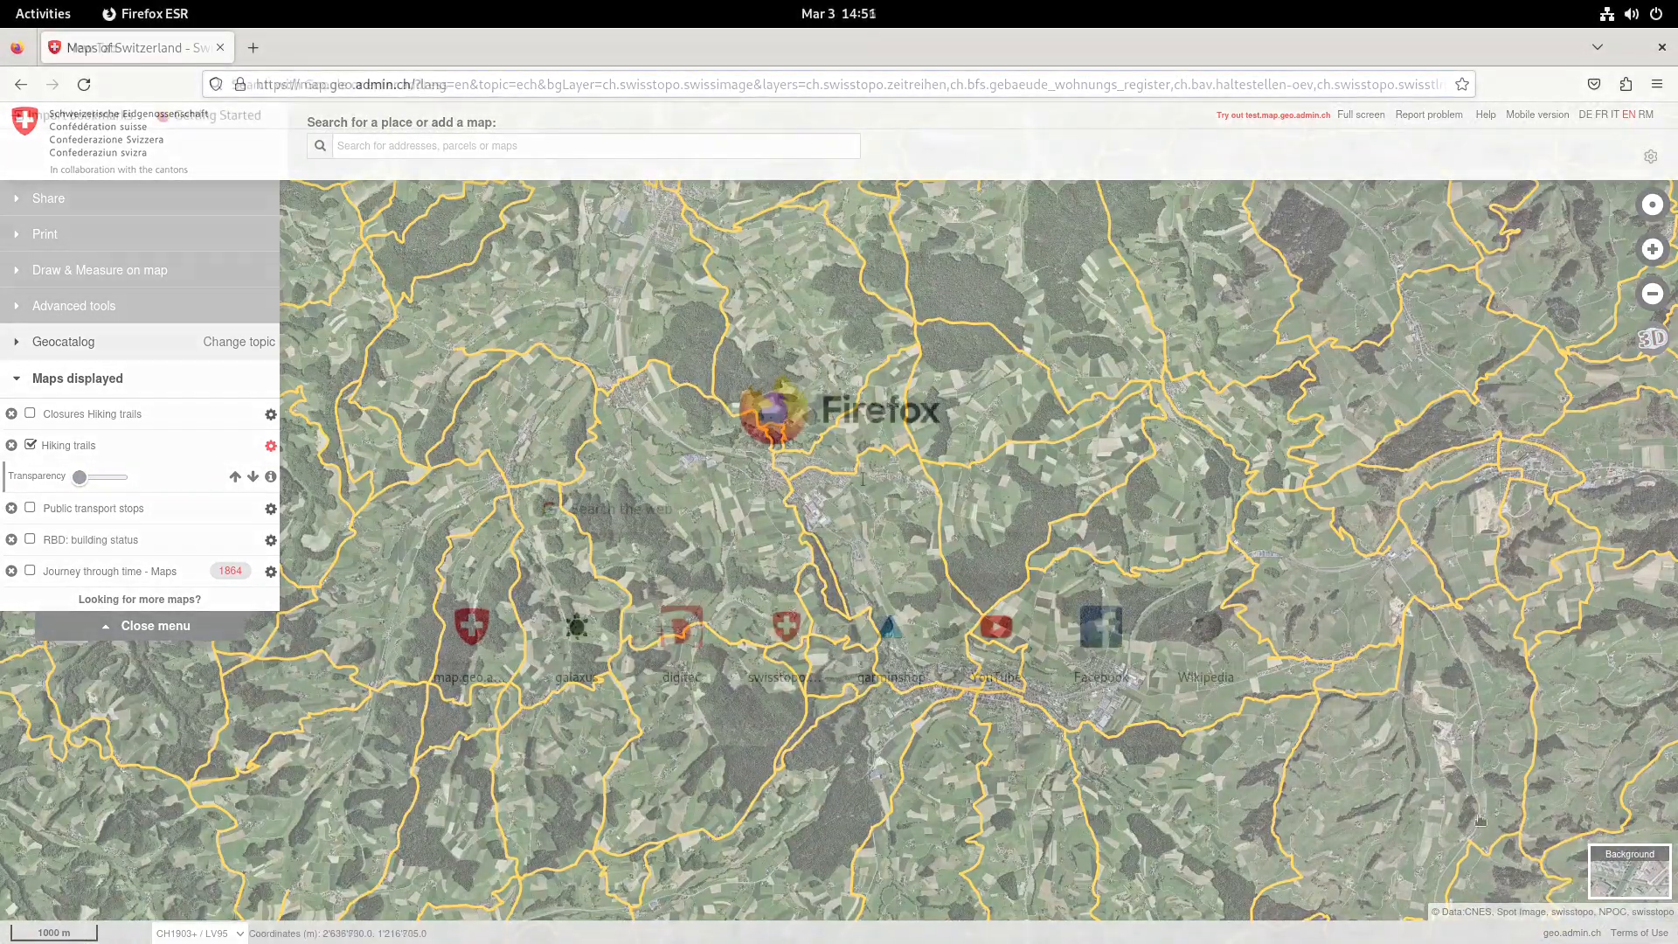
- Search the web for swisstlm3d, open the swisstopo swissTLM3D page and go to its download section
{"action": "left_click", "coordinate": [449, 85]}
{"action": "type", "text": "s"}
{"action": "type", "text": "wisstlm3d"}
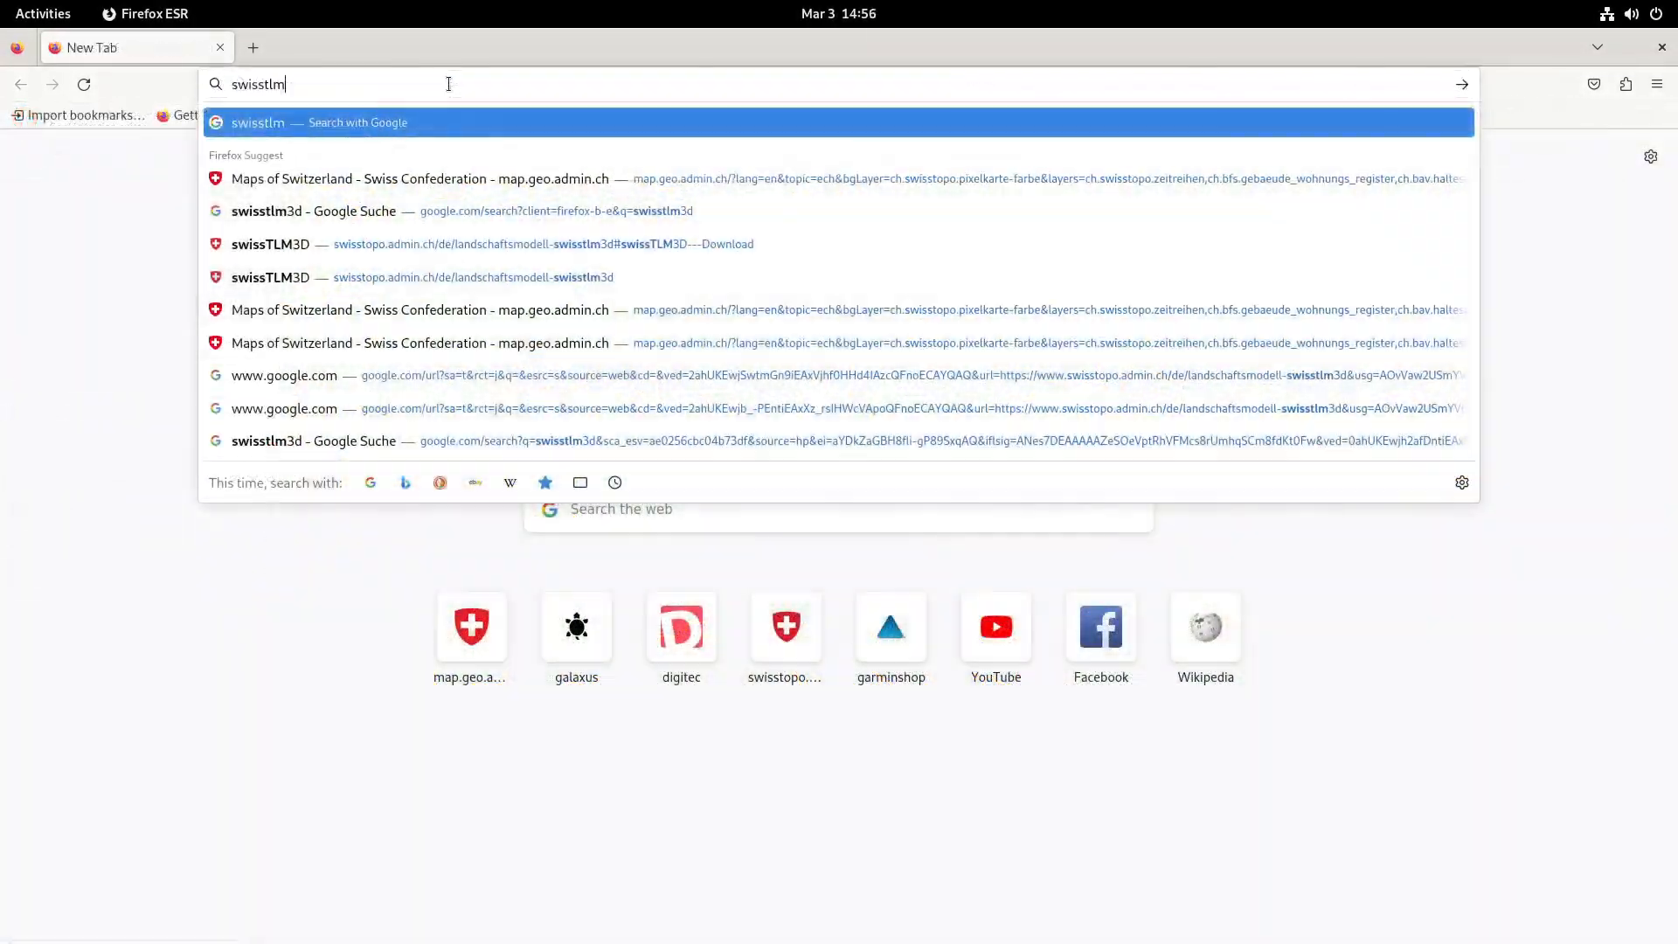
{"action": "key", "text": "Return"}
{"action": "left_click", "coordinate": [365, 320]}
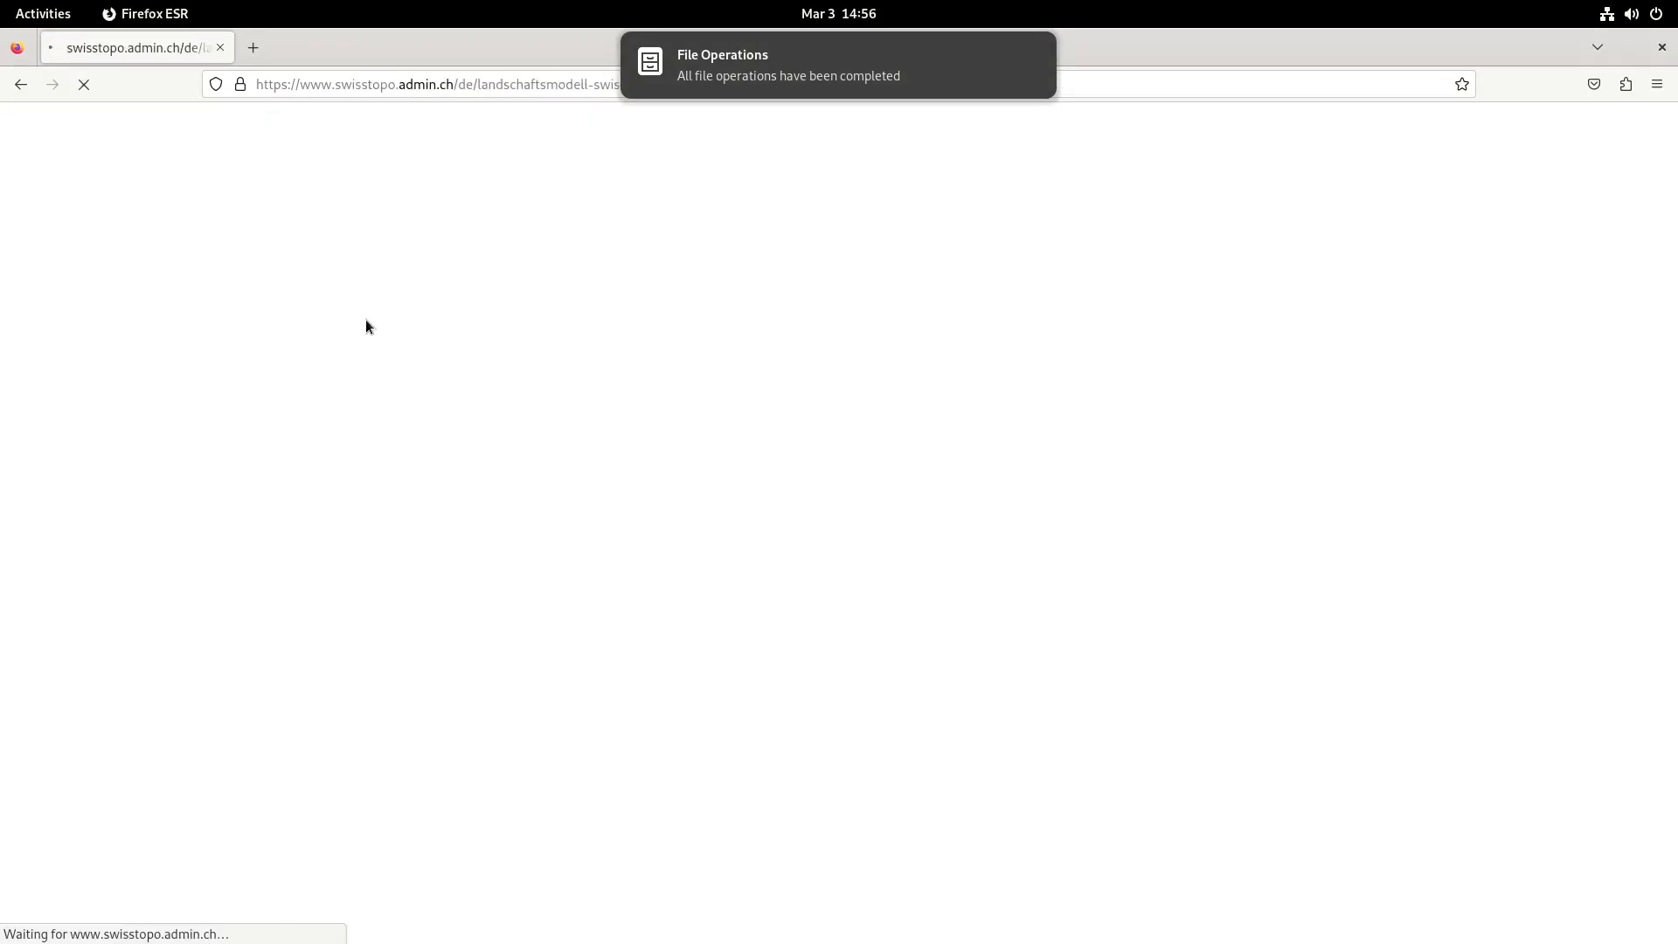
{"action": "scroll", "coordinate": [1028, 522], "scroll_direction": "down", "scroll_amount": 15}
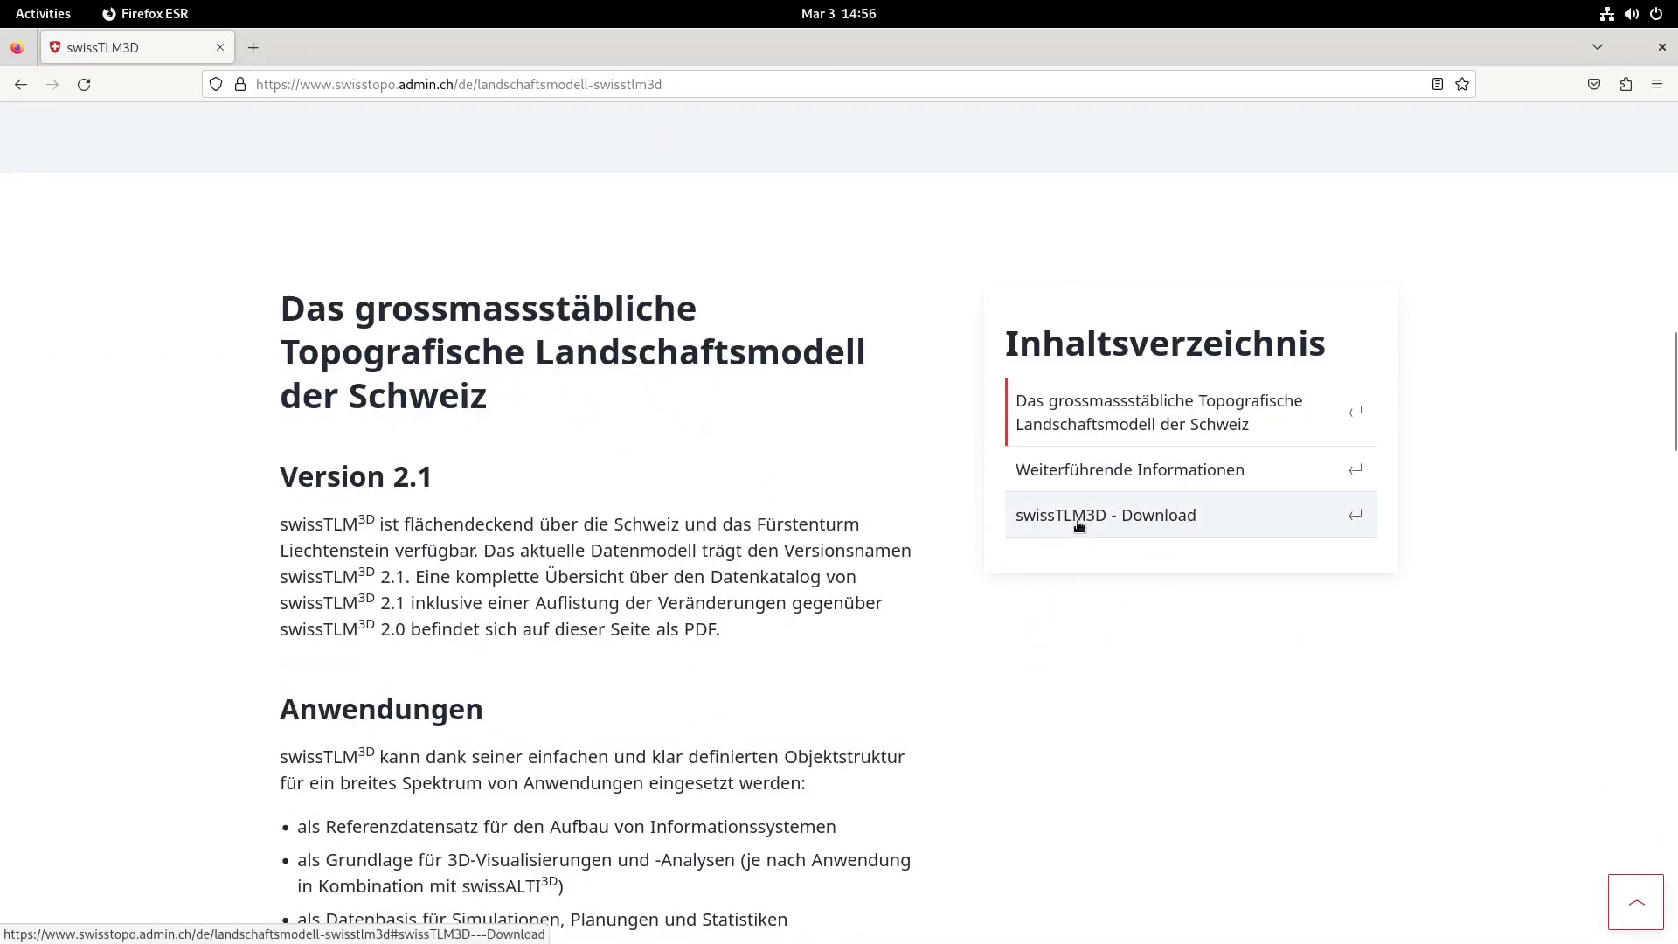
{"action": "left_click", "coordinate": [1079, 517]}
- Download swisstlm3d_2023-03_2056_5728.gpkg.zip and extract the archive in the Downloads folder
{"action": "double_click", "coordinate": [543, 429]}
{"action": "double_click", "coordinate": [543, 468]}
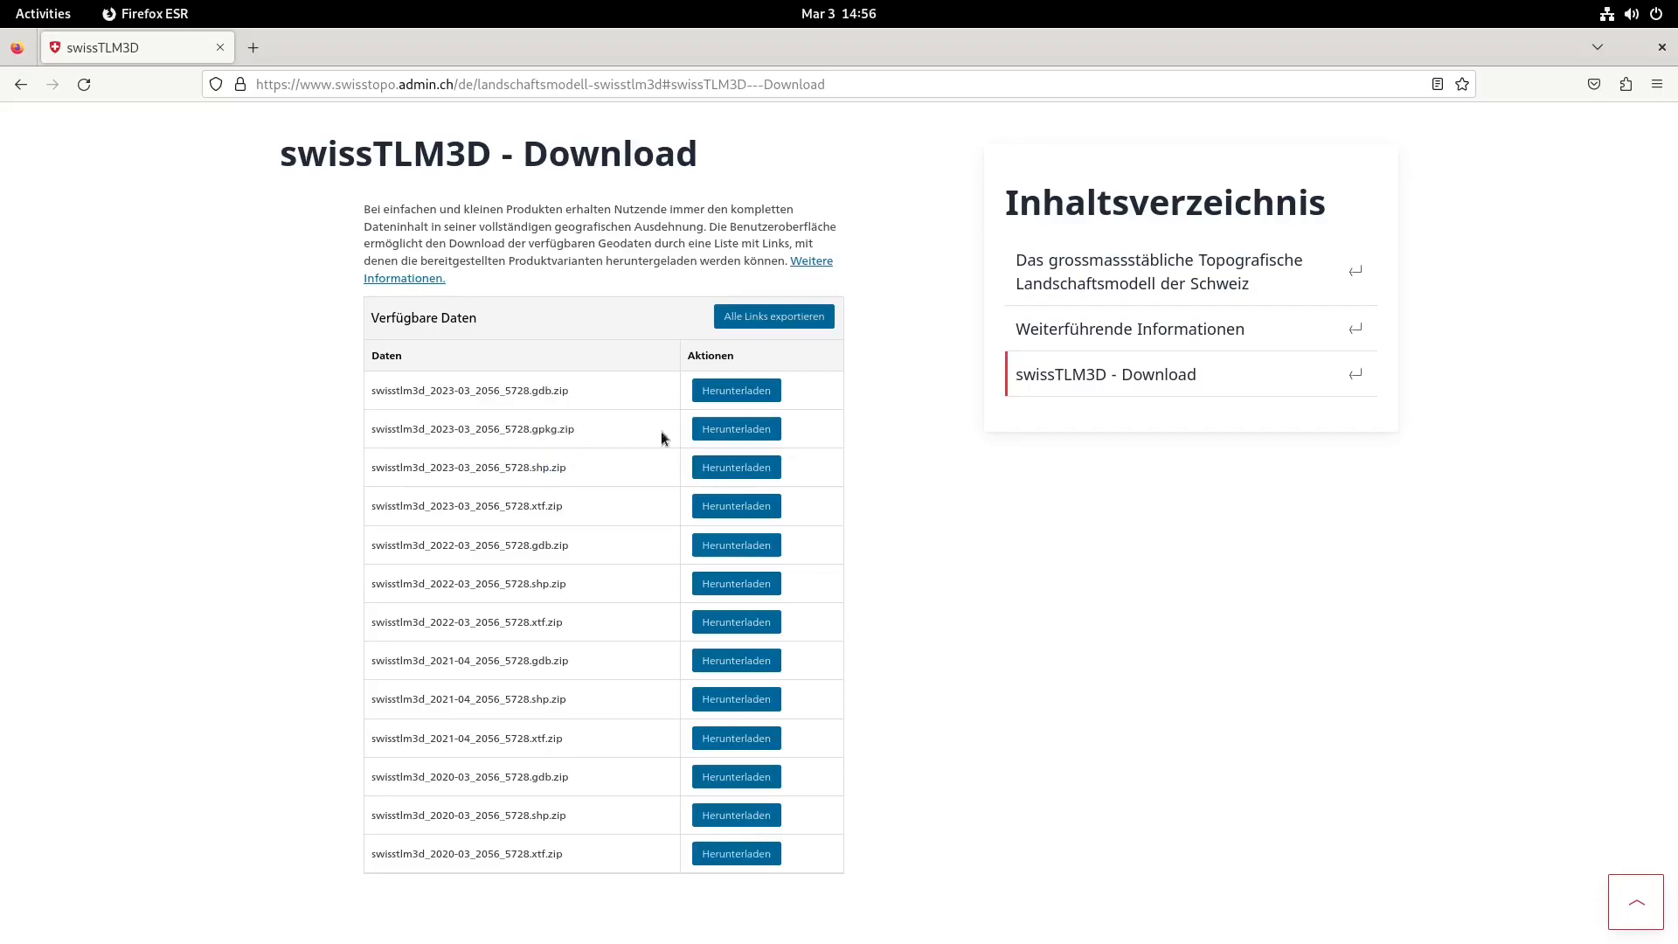
{"action": "left_click", "coordinate": [702, 429]}
{"action": "left_click", "coordinate": [1583, 130]}
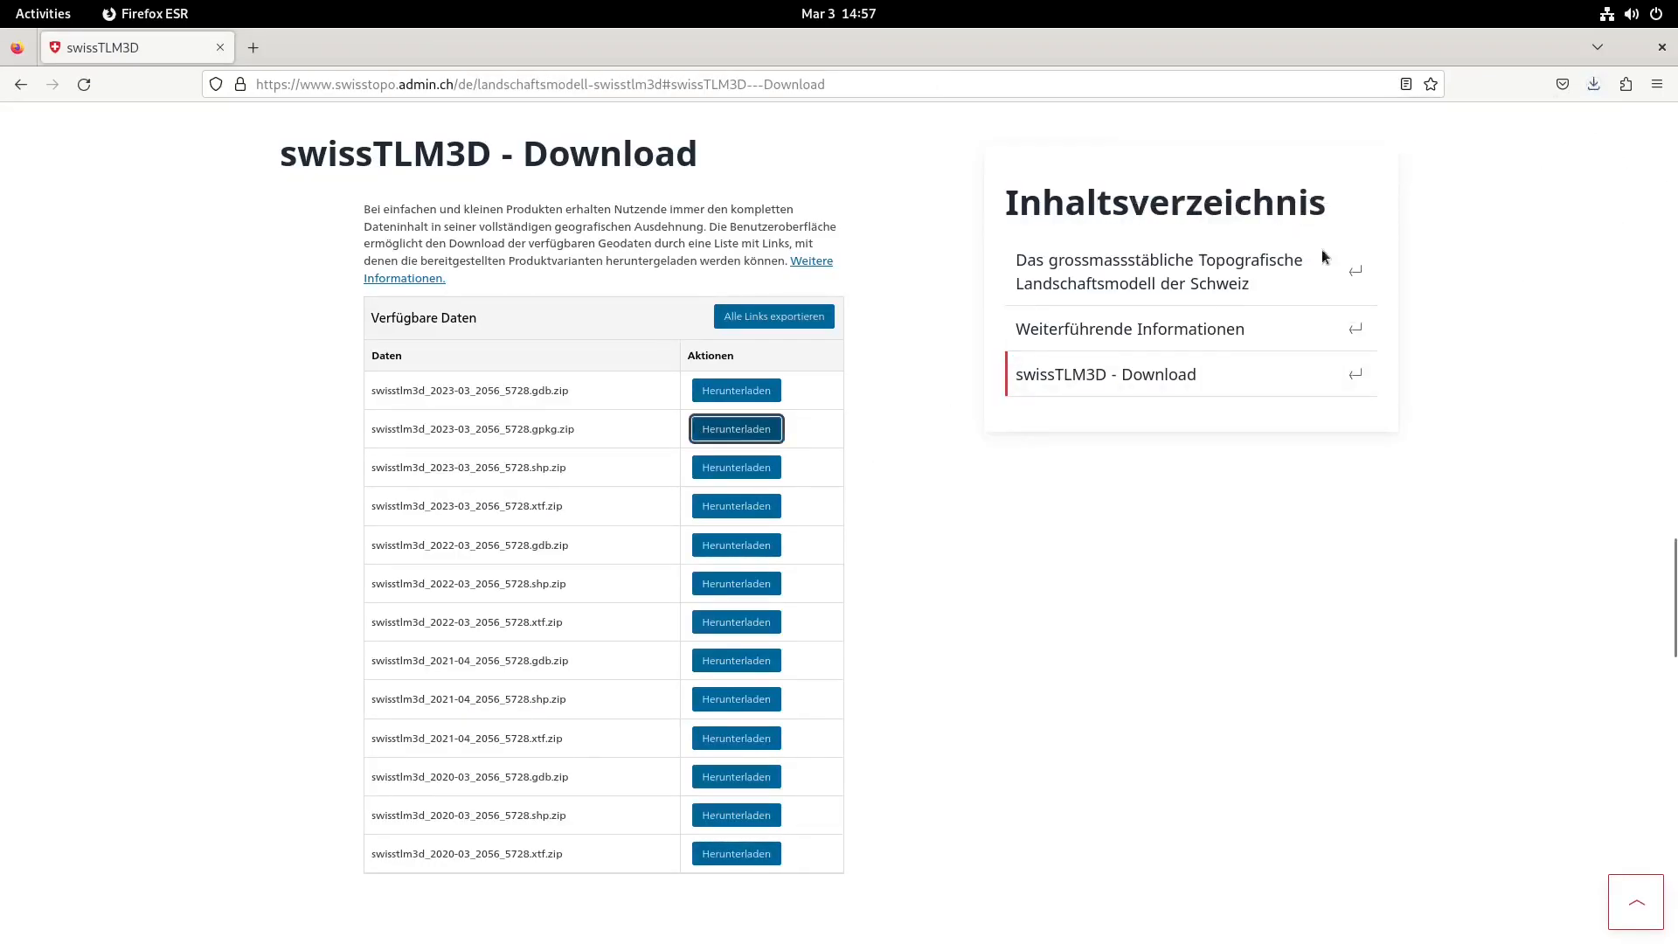
{"action": "right_click", "coordinate": [335, 184]}
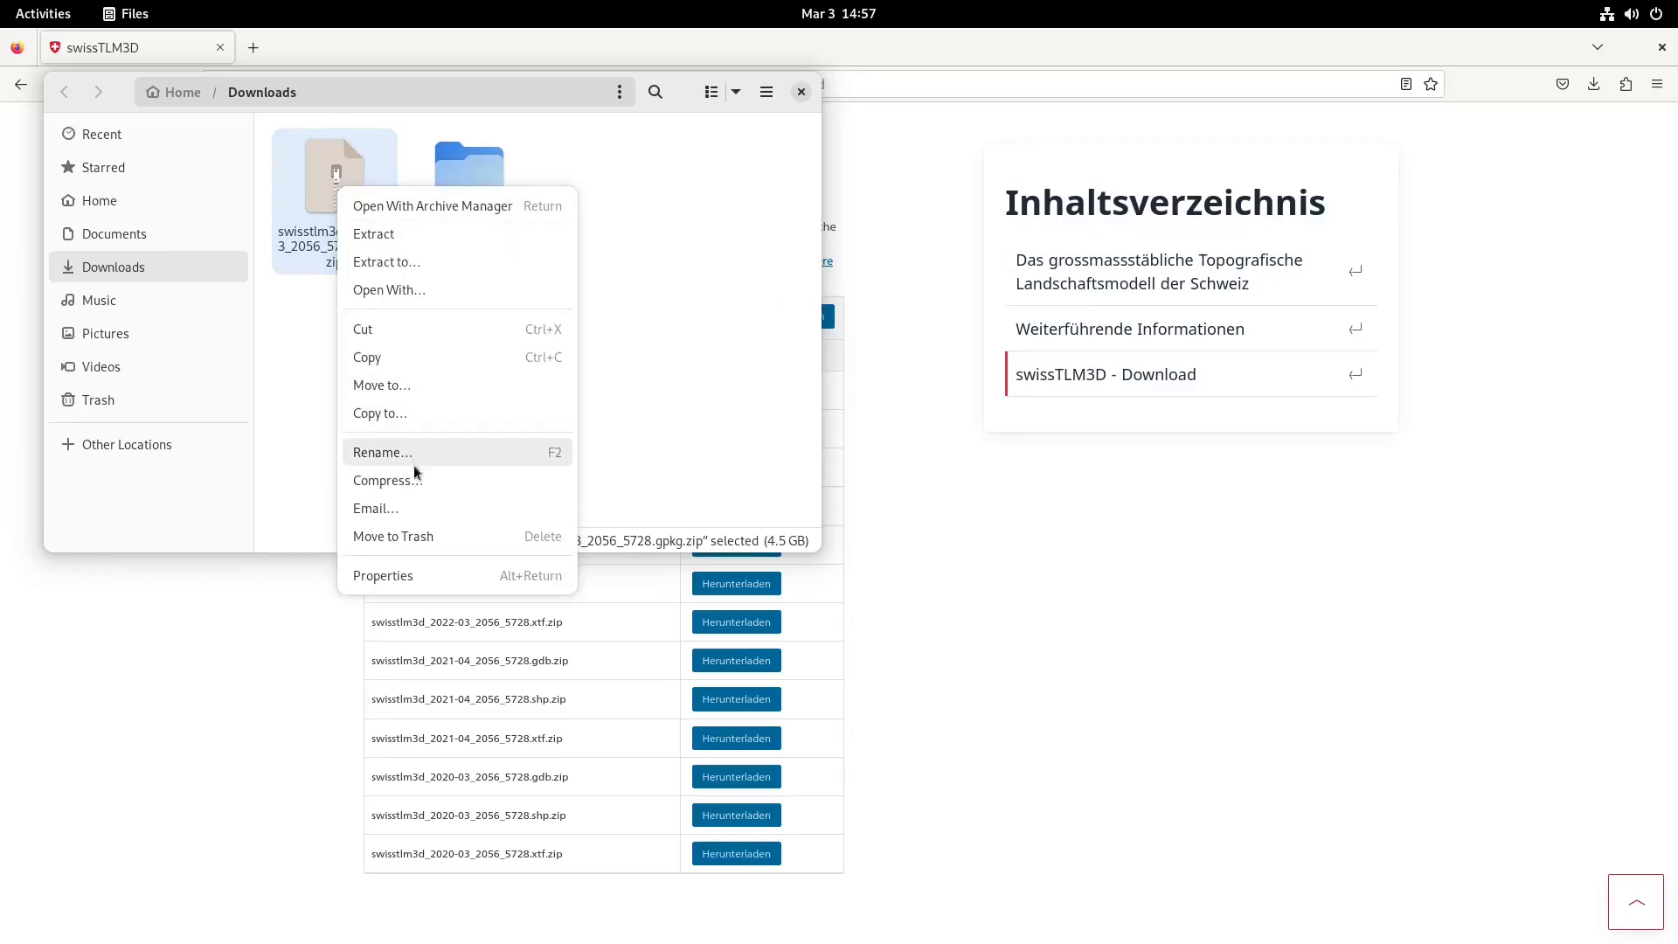
{"action": "left_click", "coordinate": [402, 236]}
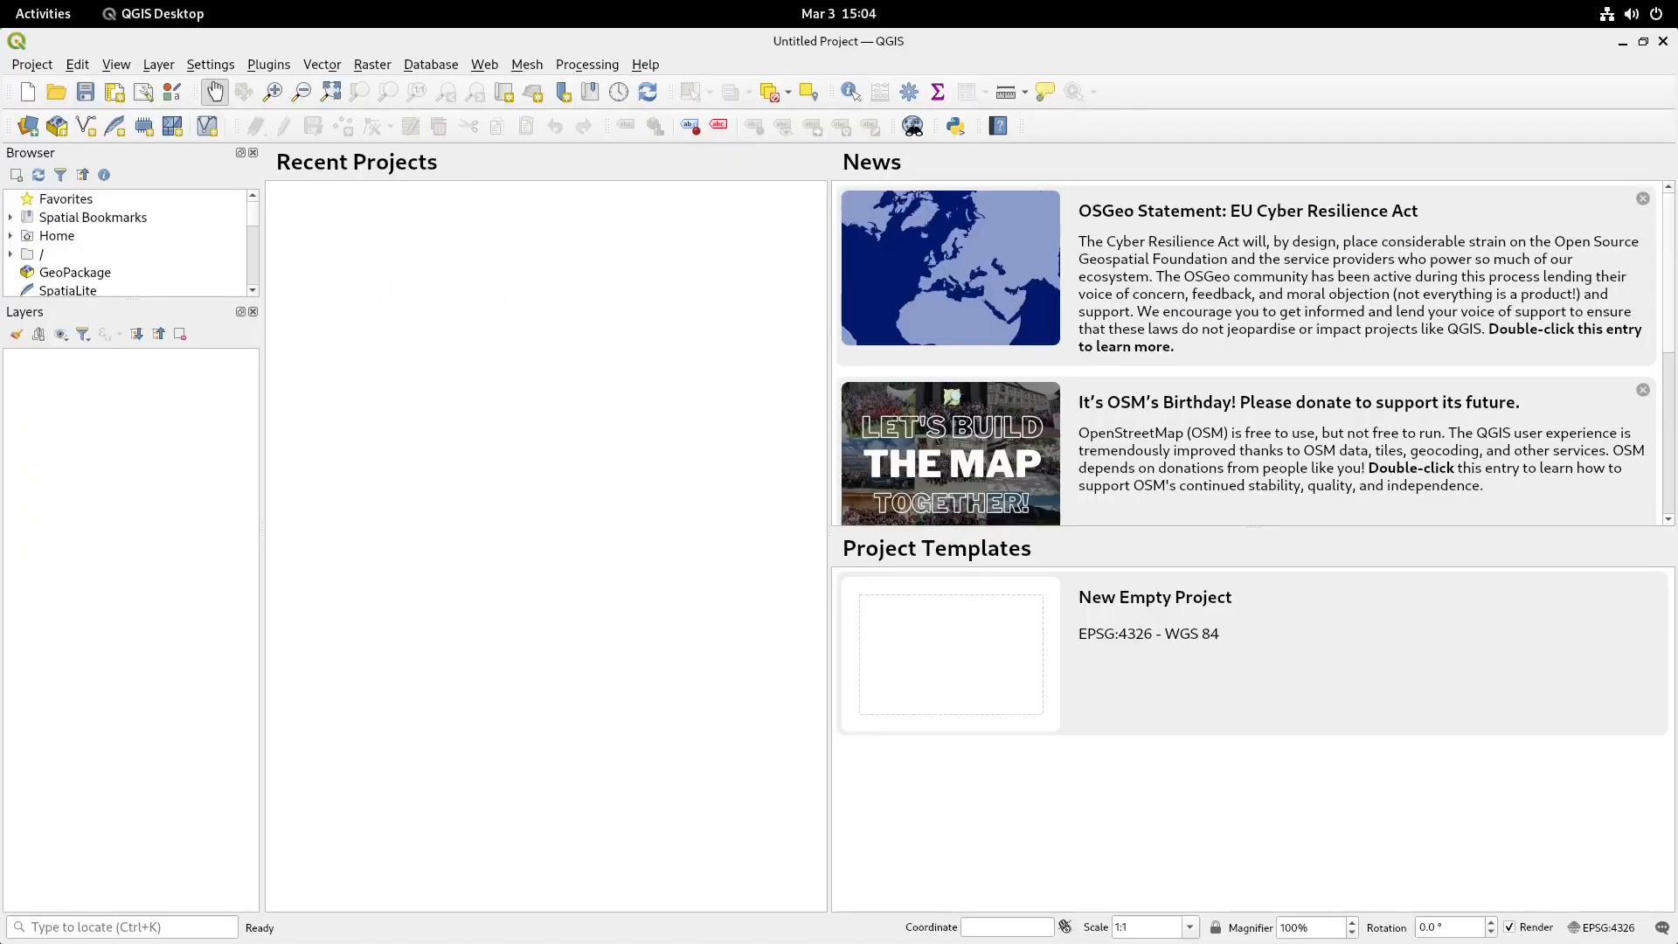
- In QGIS, enlarge the file browser and expand Home, Downloads and the extracted swisstlm3d folder to list the layers of its GeoPackage
{"action": "left_click", "coordinate": [11, 236]}
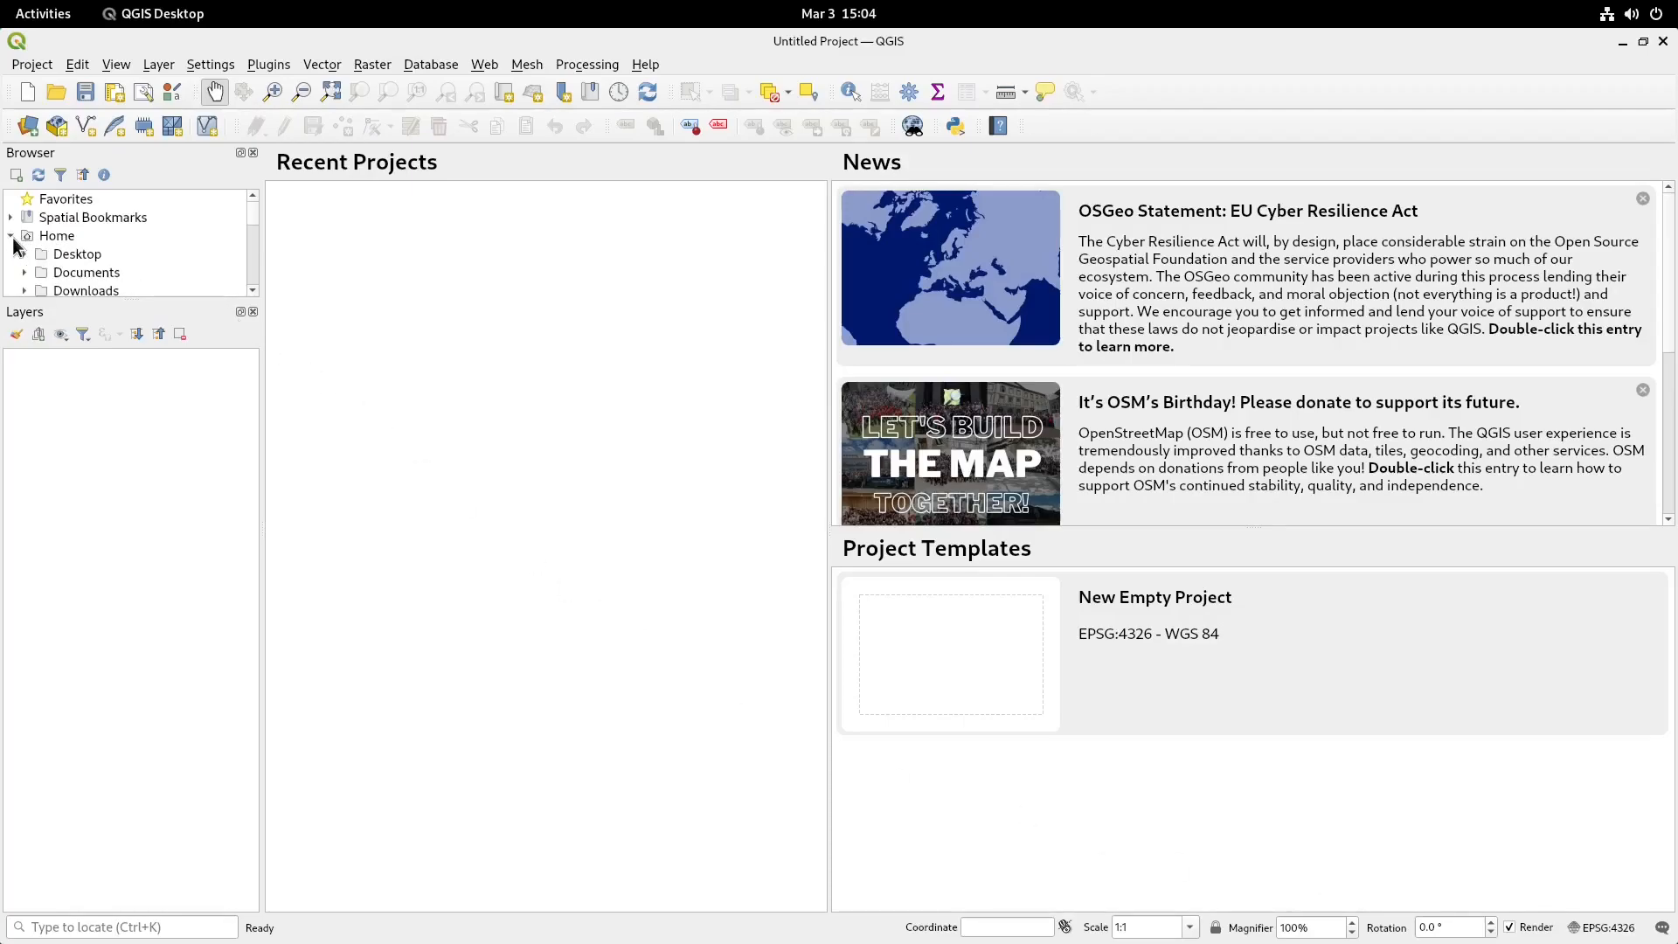
{"action": "left_click", "coordinate": [25, 291]}
{"action": "left_click_drag", "start_coordinate": [85, 301], "coordinate": [88, 690]}
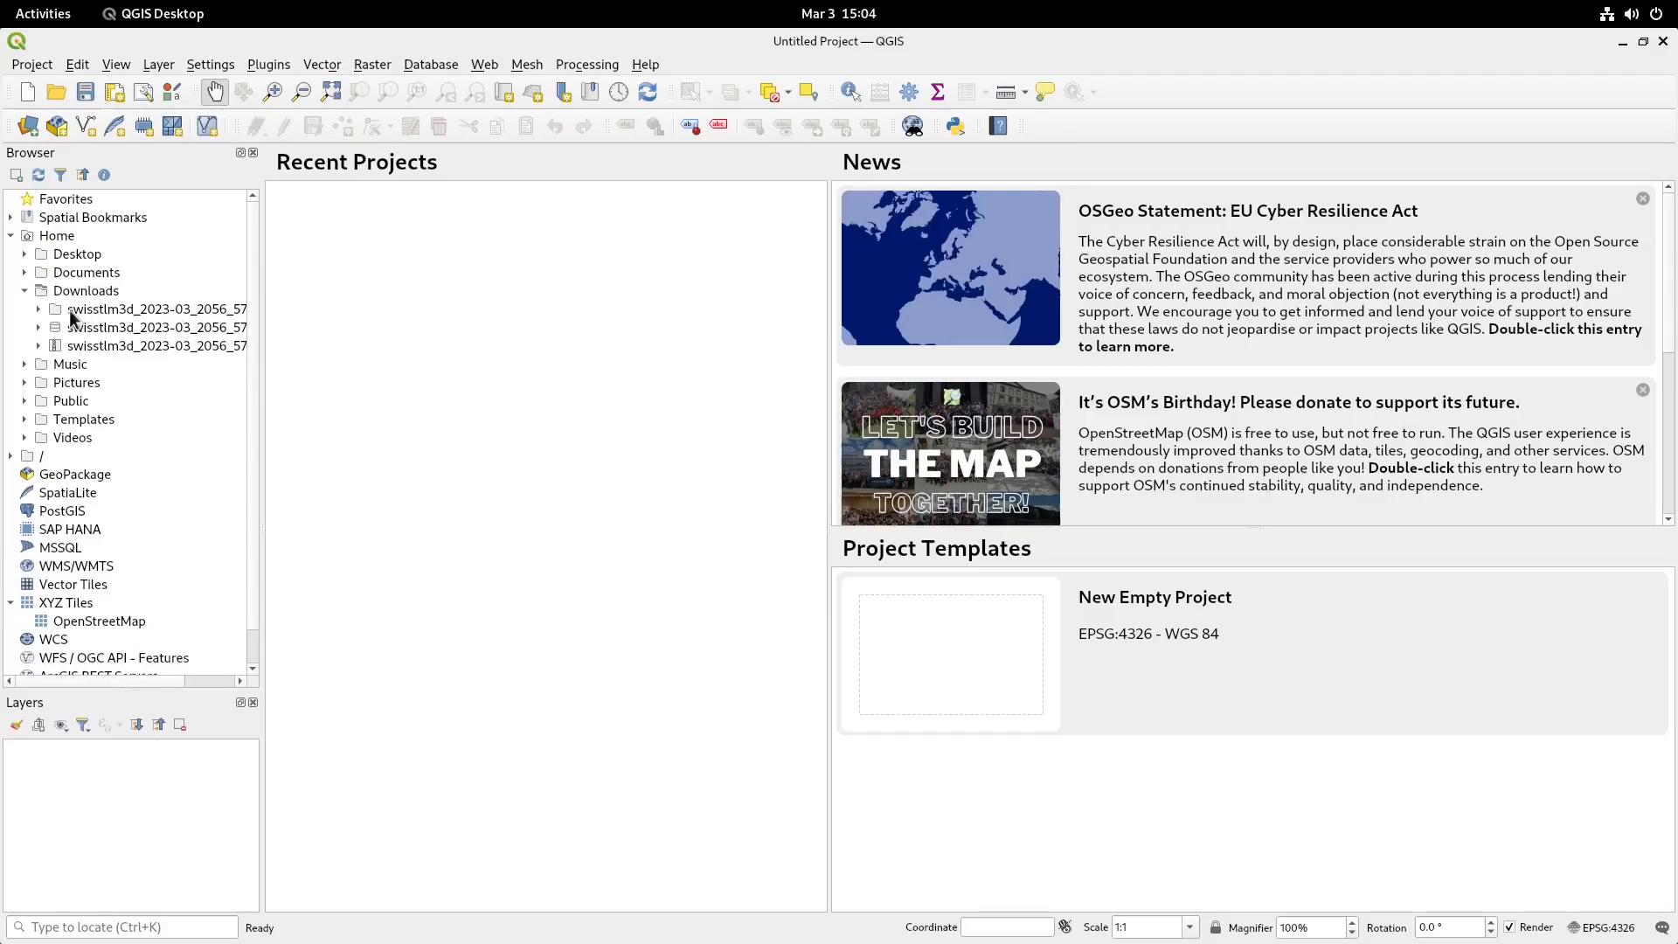
{"action": "left_click_drag", "start_coordinate": [193, 681], "coordinate": [122, 681]}
{"action": "left_click", "coordinate": [38, 310]}
{"action": "left_click", "coordinate": [51, 328]}
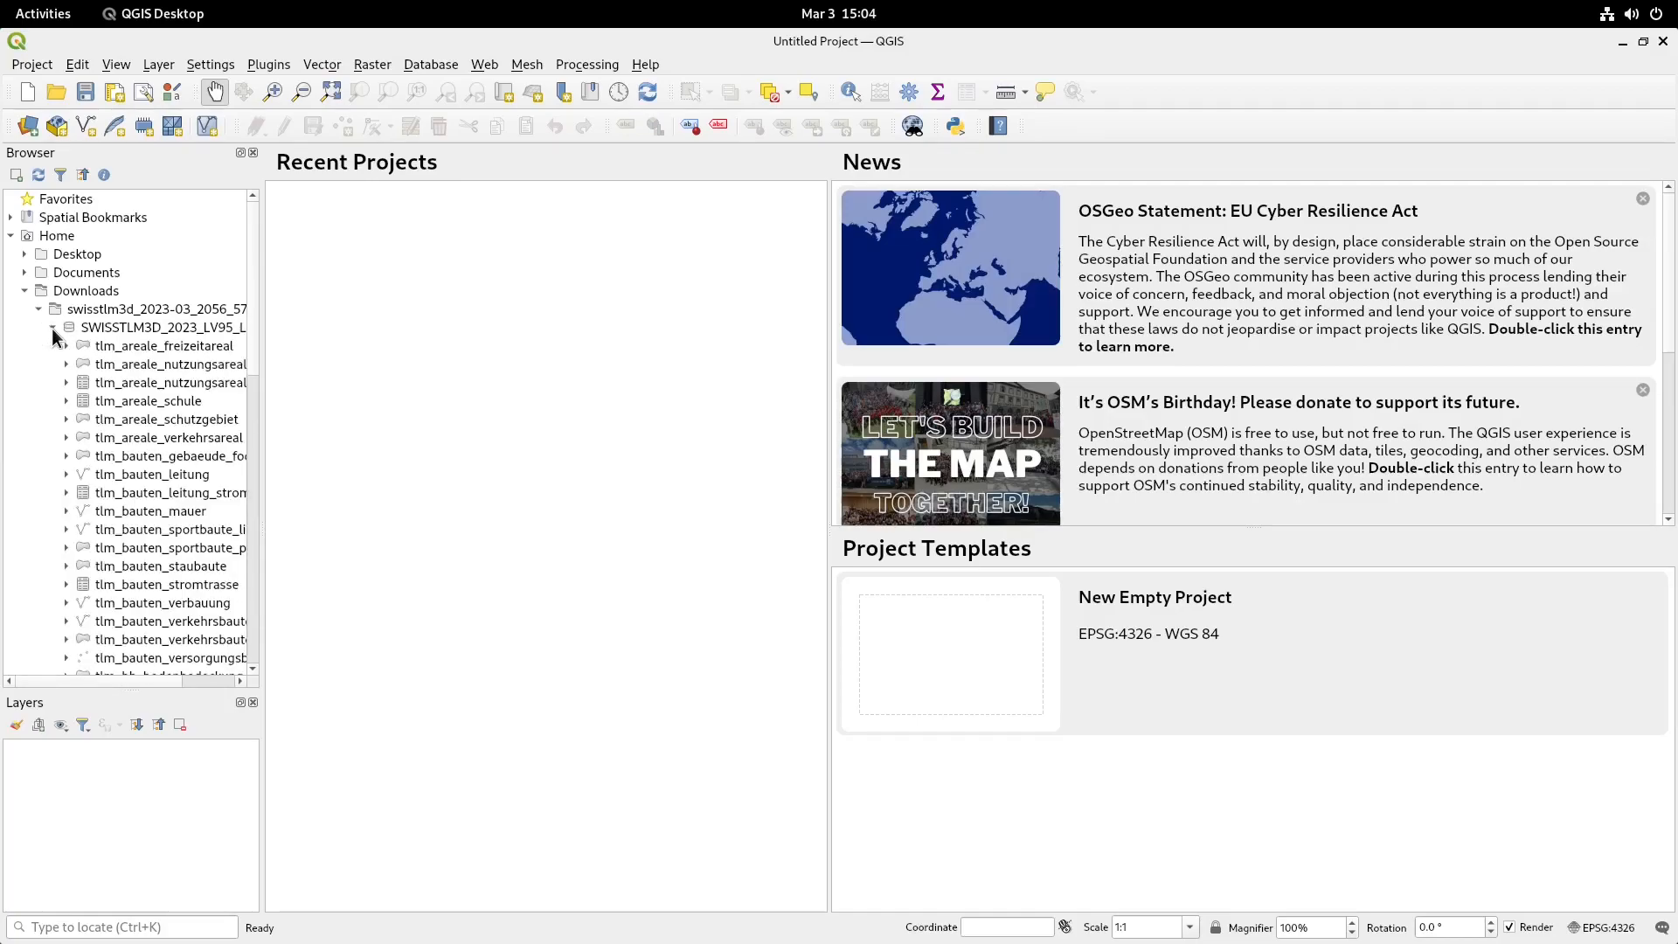
- Collapse the extracted folder and check the contents of the separate swisstlm3d_2023-03_2056_5728.gpkg entry in Downloads
{"action": "left_click", "coordinate": [38, 309]}
{"action": "left_click", "coordinate": [39, 328]}
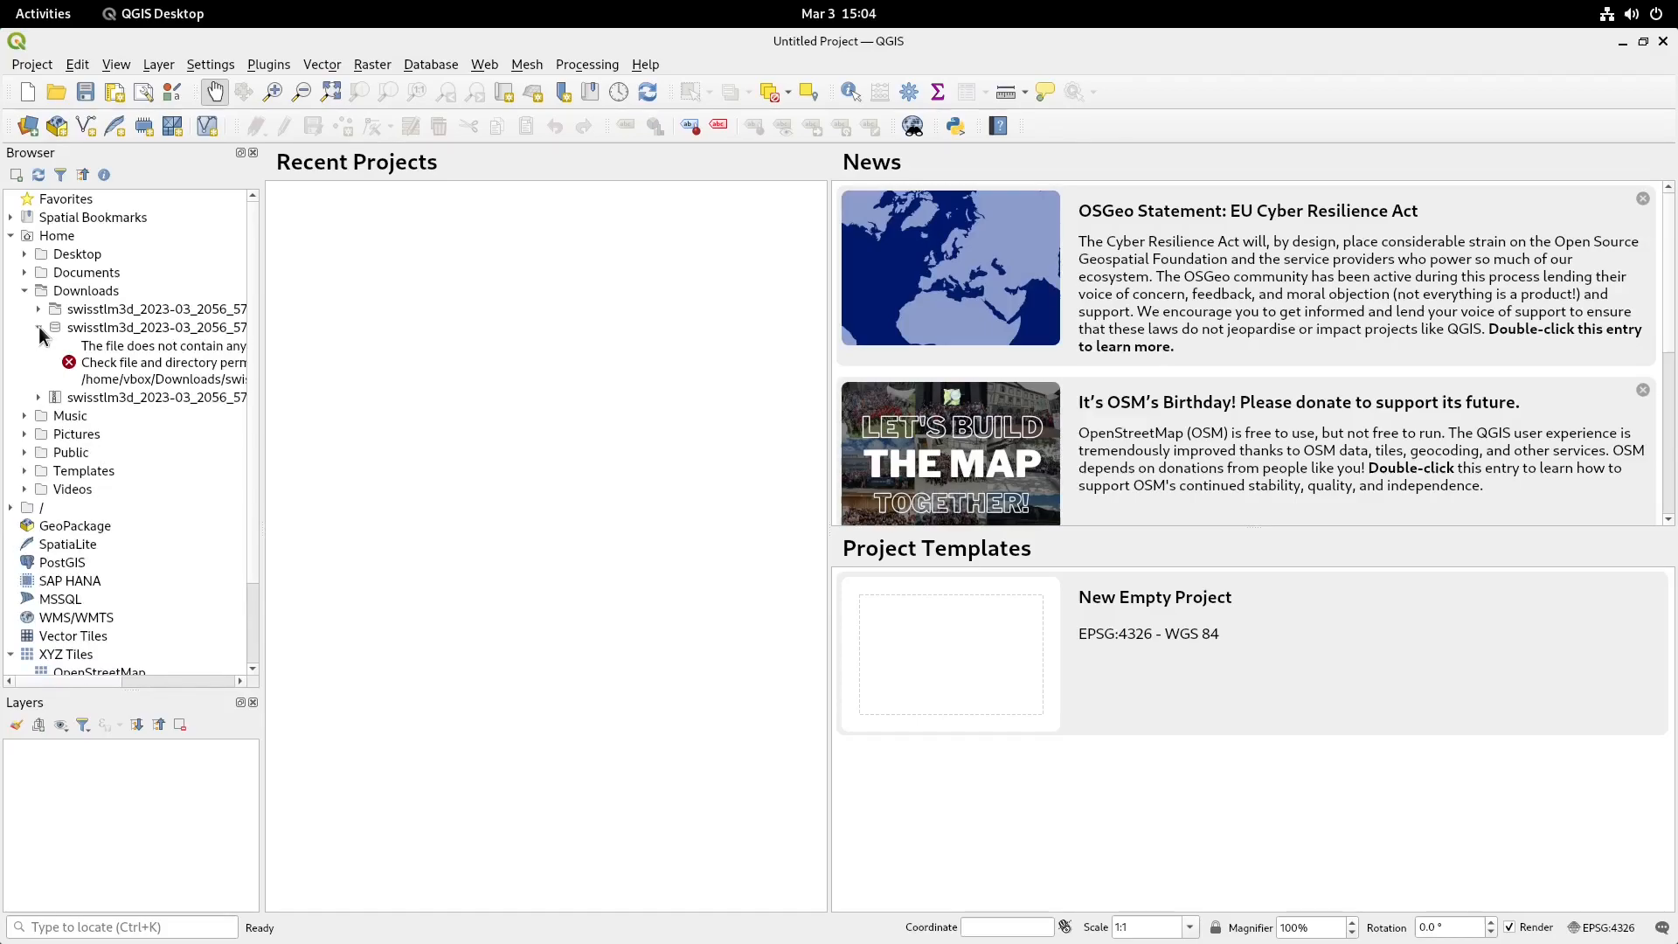
{"action": "left_click", "coordinate": [38, 327]}
- Add the tlm_strassen_strasse layer from the extracted GeoPackage to the project, widening the browser to read the full layer names
{"action": "left_click", "coordinate": [39, 309]}
{"action": "left_click_drag", "start_coordinate": [252, 359], "coordinate": [254, 530]}
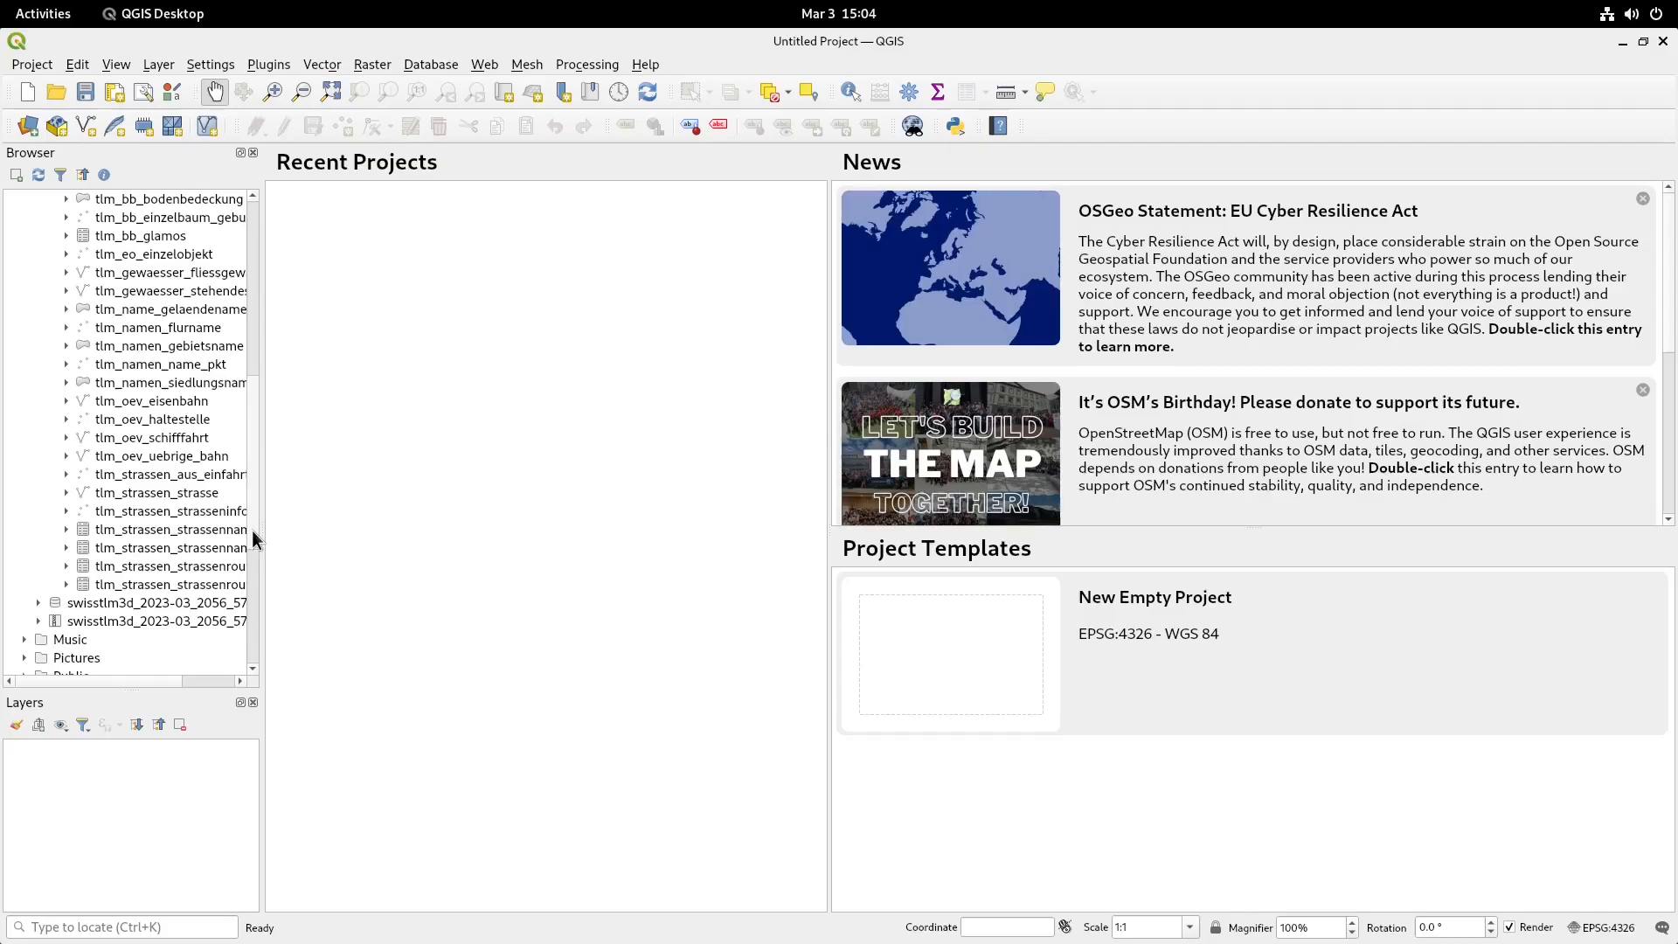
{"action": "left_click_drag", "start_coordinate": [260, 537], "coordinate": [337, 538]}
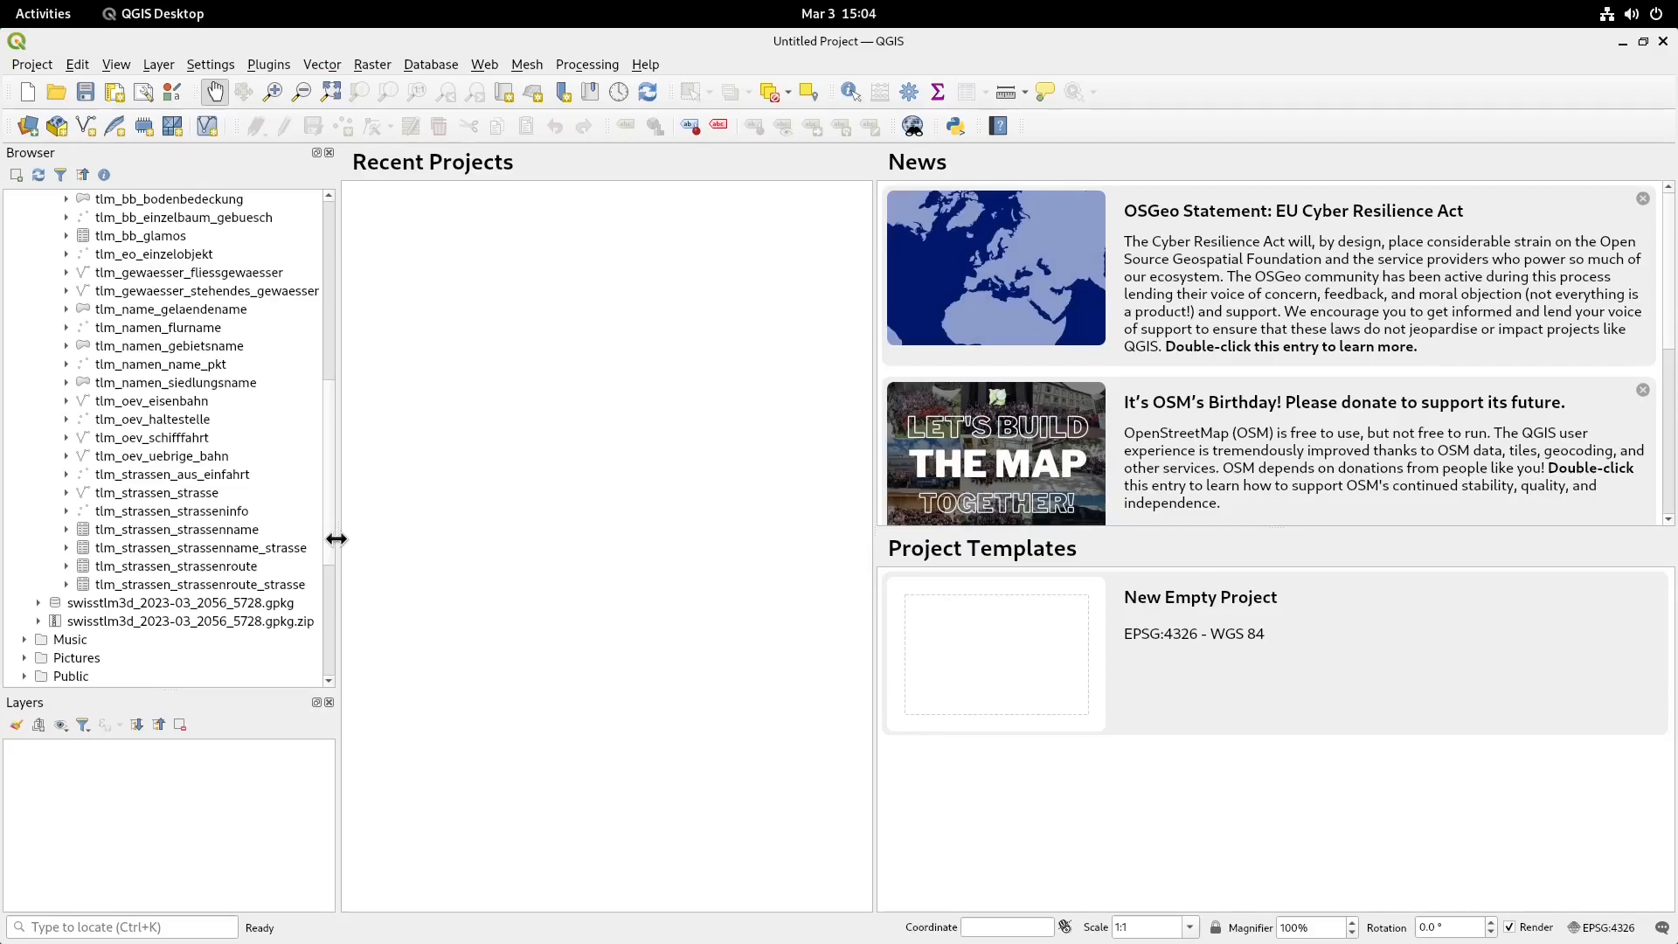
{"action": "double_click", "coordinate": [180, 495]}
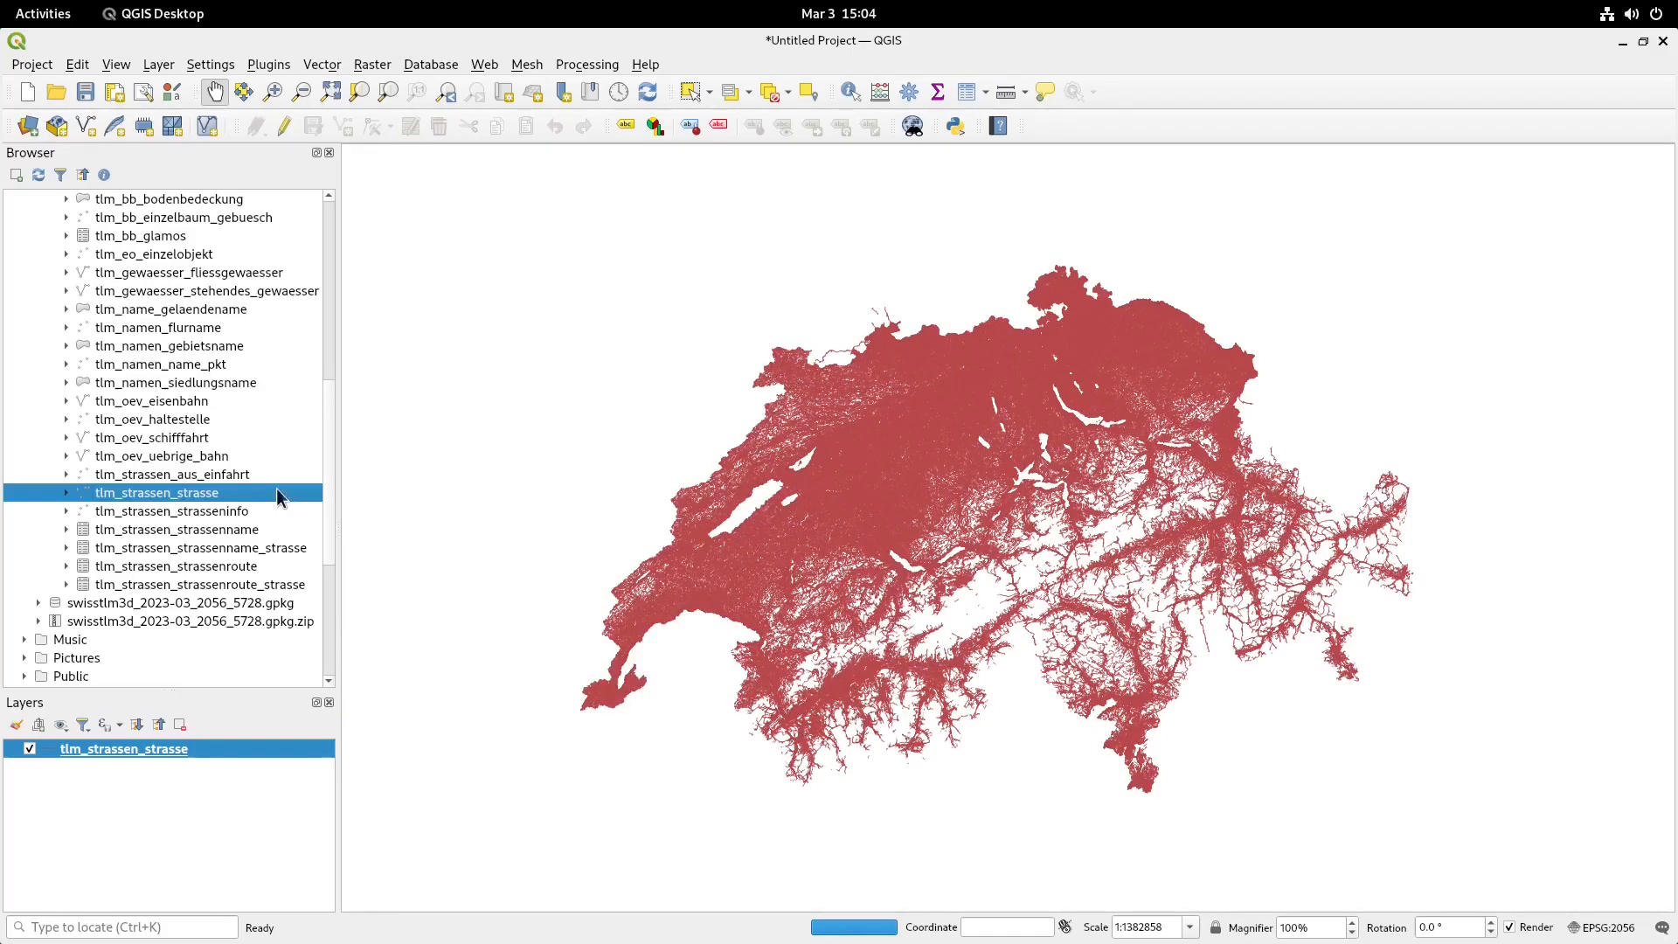
- Add the OpenStreetMap XYZ tiles beneath the tlm_strassen_strasse layer and set their global opacity to 30%
{"action": "scroll", "coordinate": [330, 502], "scroll_direction": "down", "scroll_amount": 5}
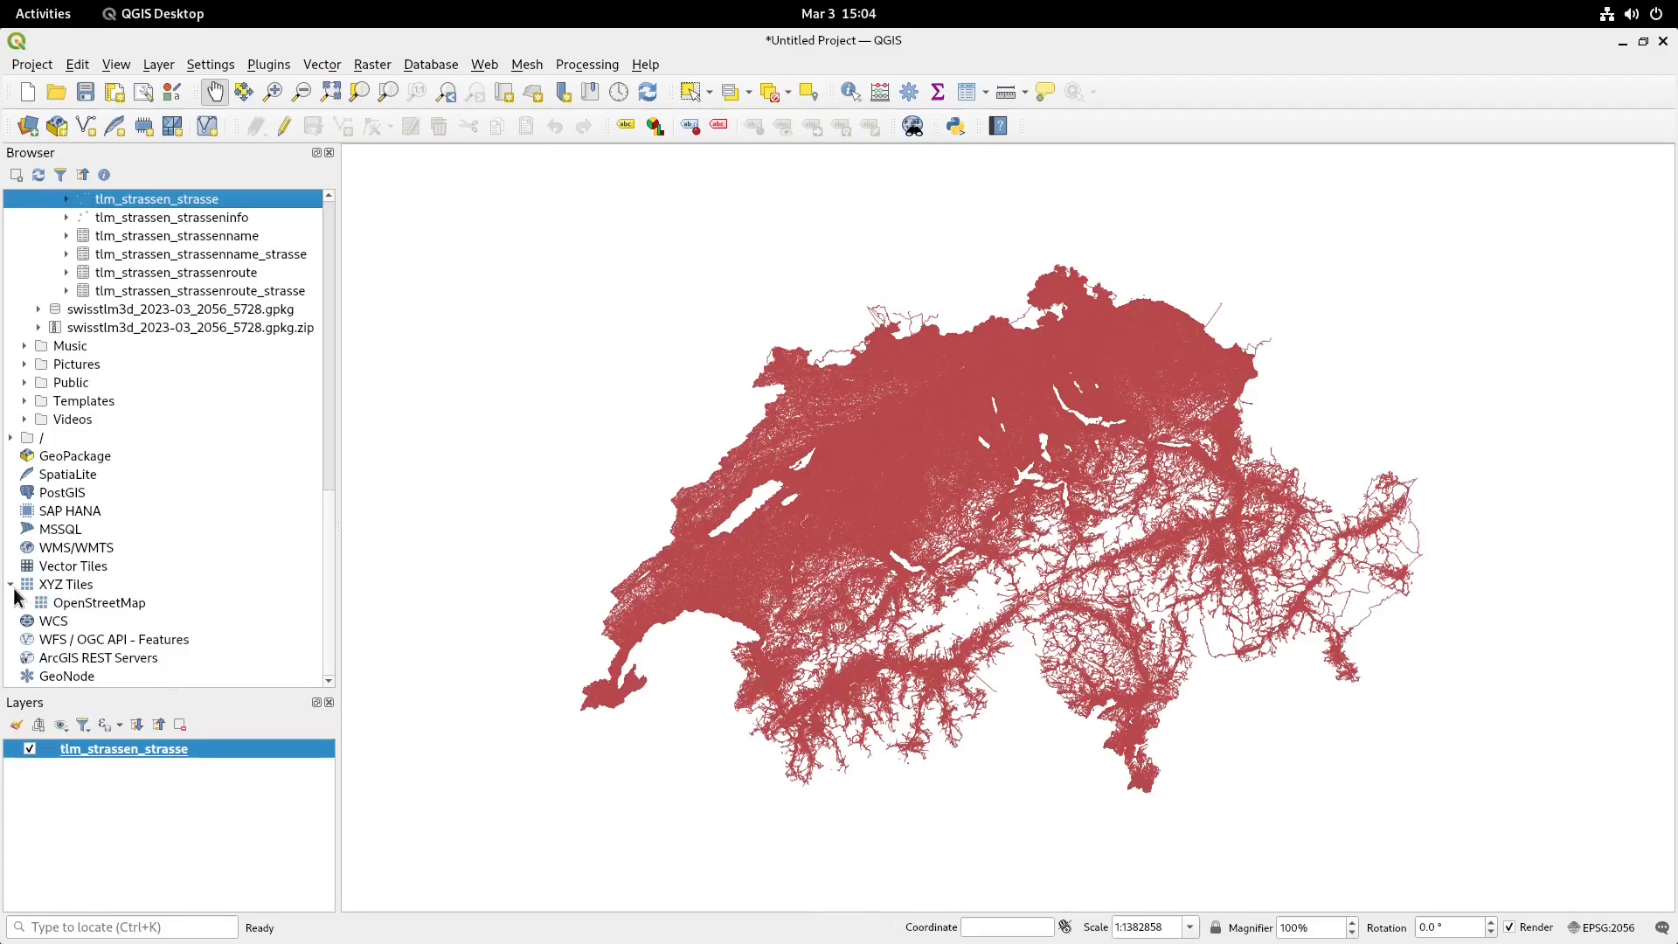
{"action": "mouse_move", "coordinate": [99, 612]}
{"action": "left_mouse_down"}
{"action": "mouse_move", "coordinate": [156, 779]}
{"action": "mouse_move", "coordinate": [127, 779]}
{"action": "left_mouse_up"}
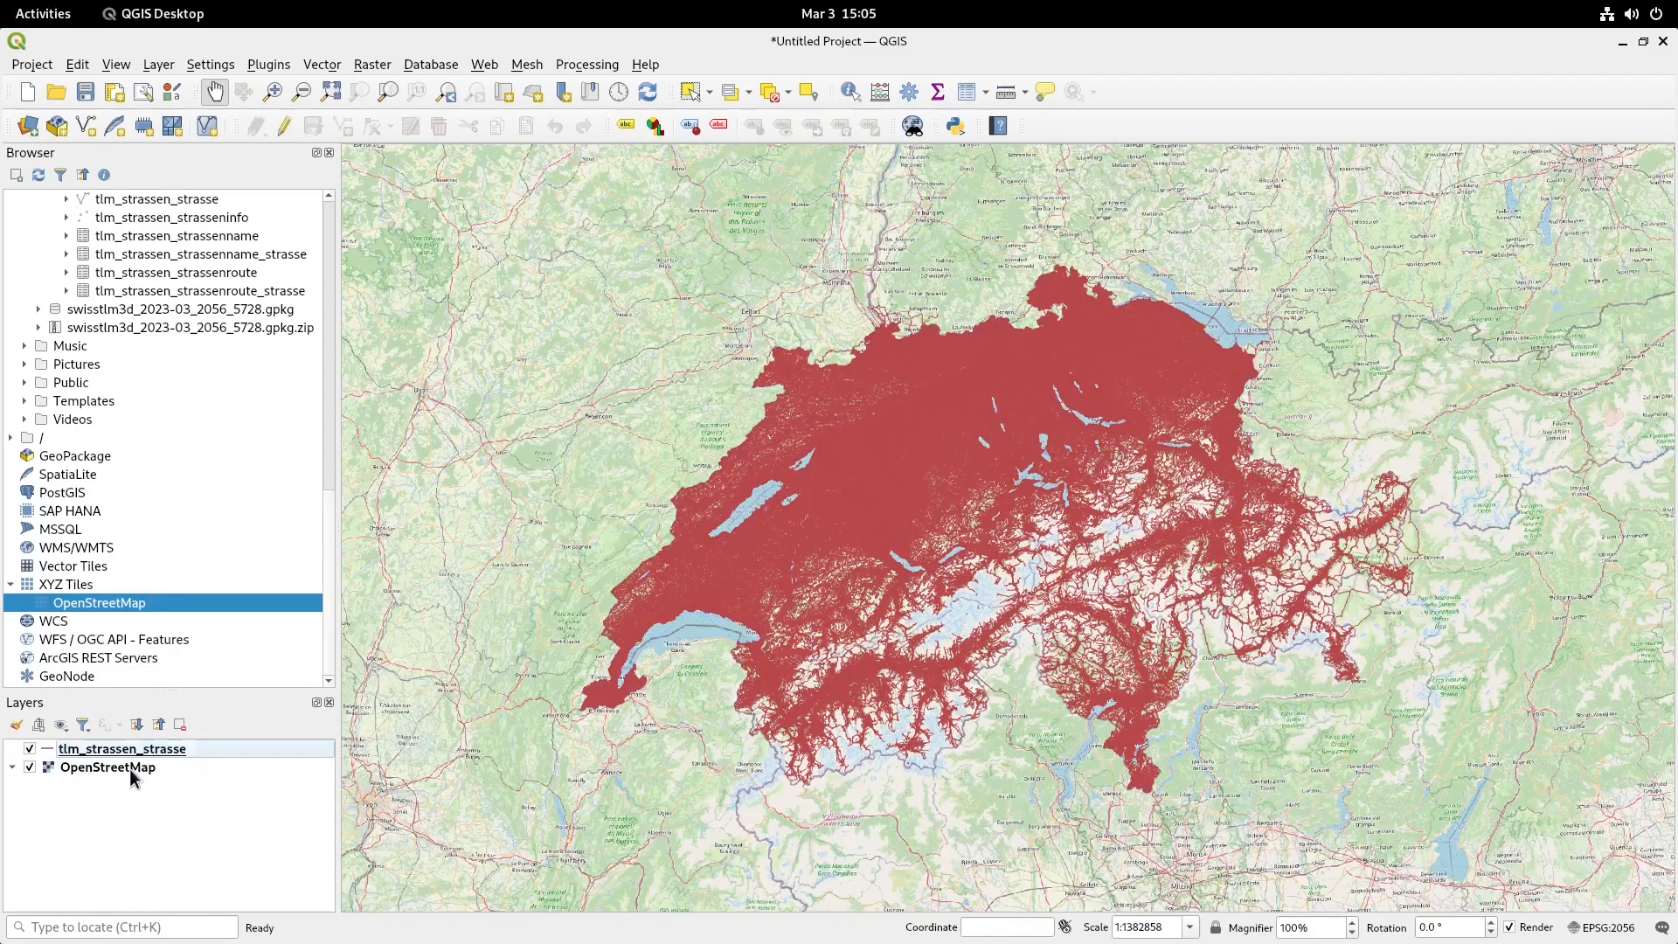
{"action": "double_click", "coordinate": [130, 768]}
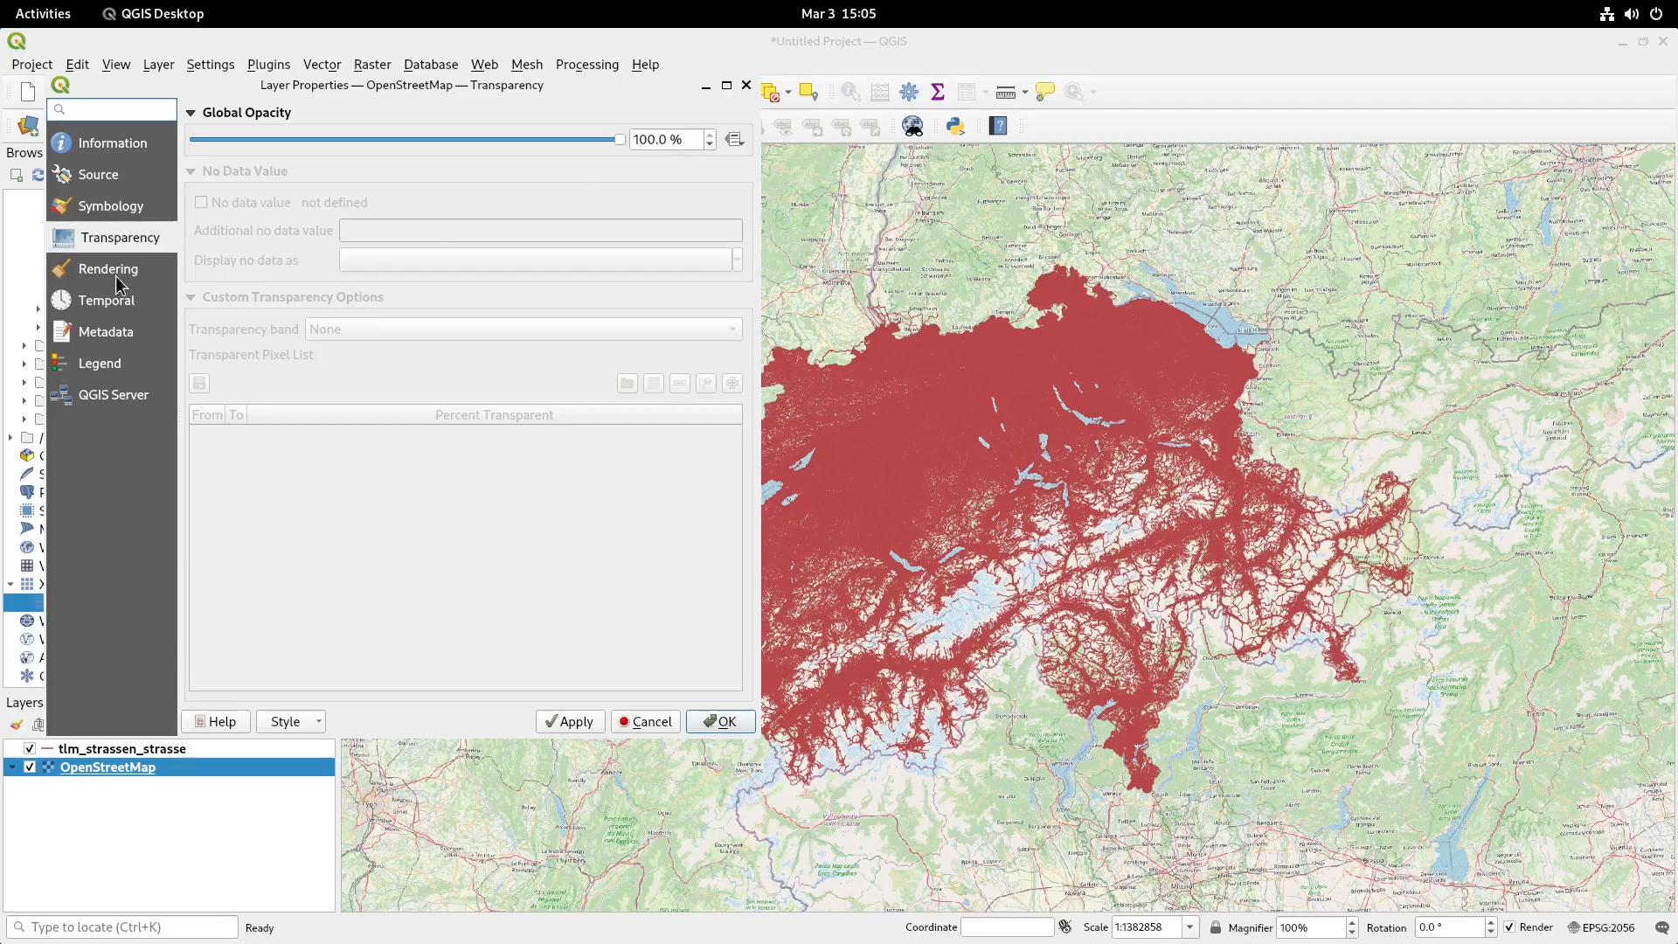
{"action": "left_click_drag", "start_coordinate": [699, 147], "coordinate": [553, 128]}
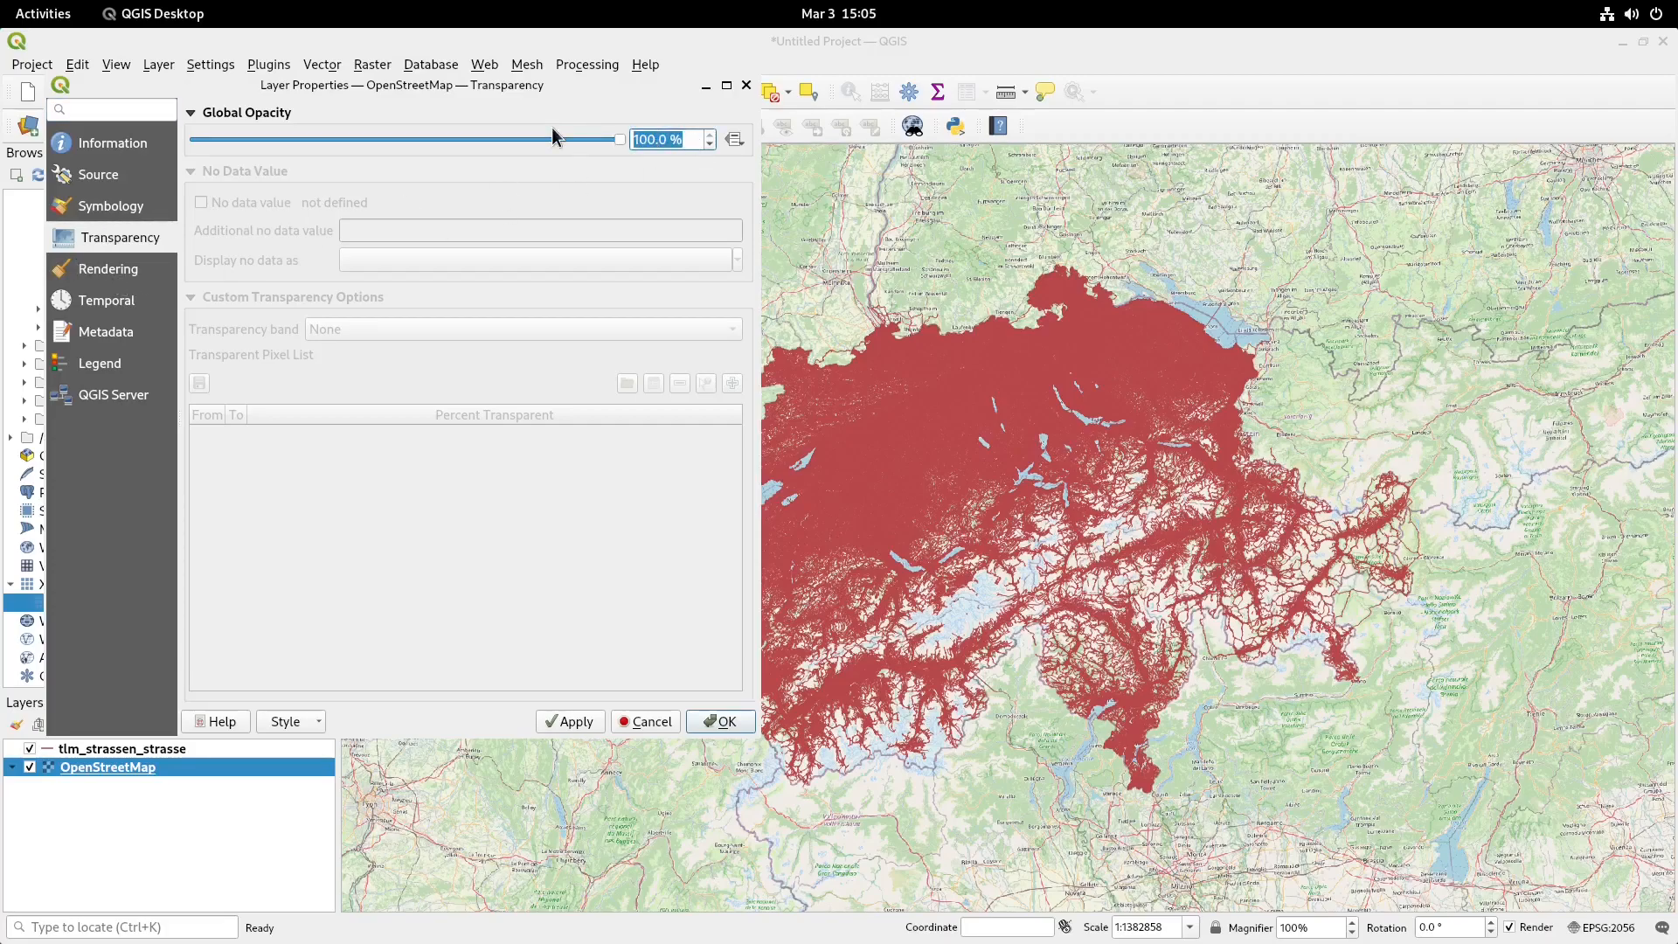
{"action": "type", "text": "30"}
{"action": "key", "text": "Return"}
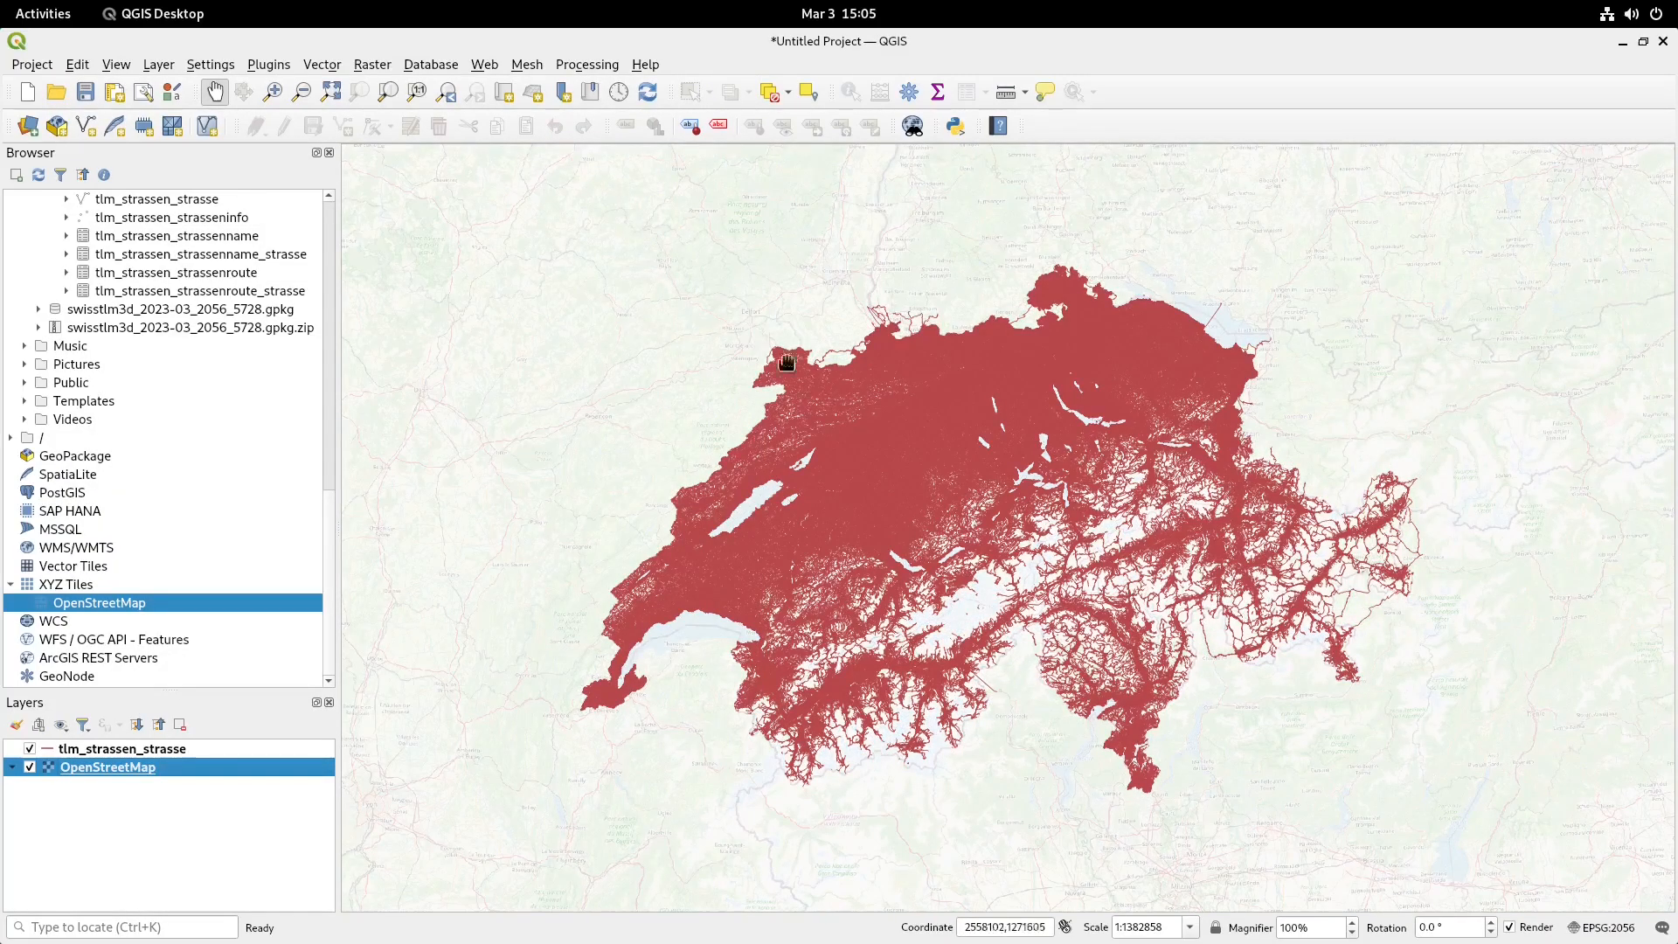
- Select the connected tlm_strassen_strasse segments that wind from the central hamlet northward through the forest
{"action": "scroll", "coordinate": [916, 489], "scroll_direction": "up", "scroll_amount": 5}
{"action": "scroll", "coordinate": [917, 489], "scroll_direction": "up", "scroll_amount": 4}
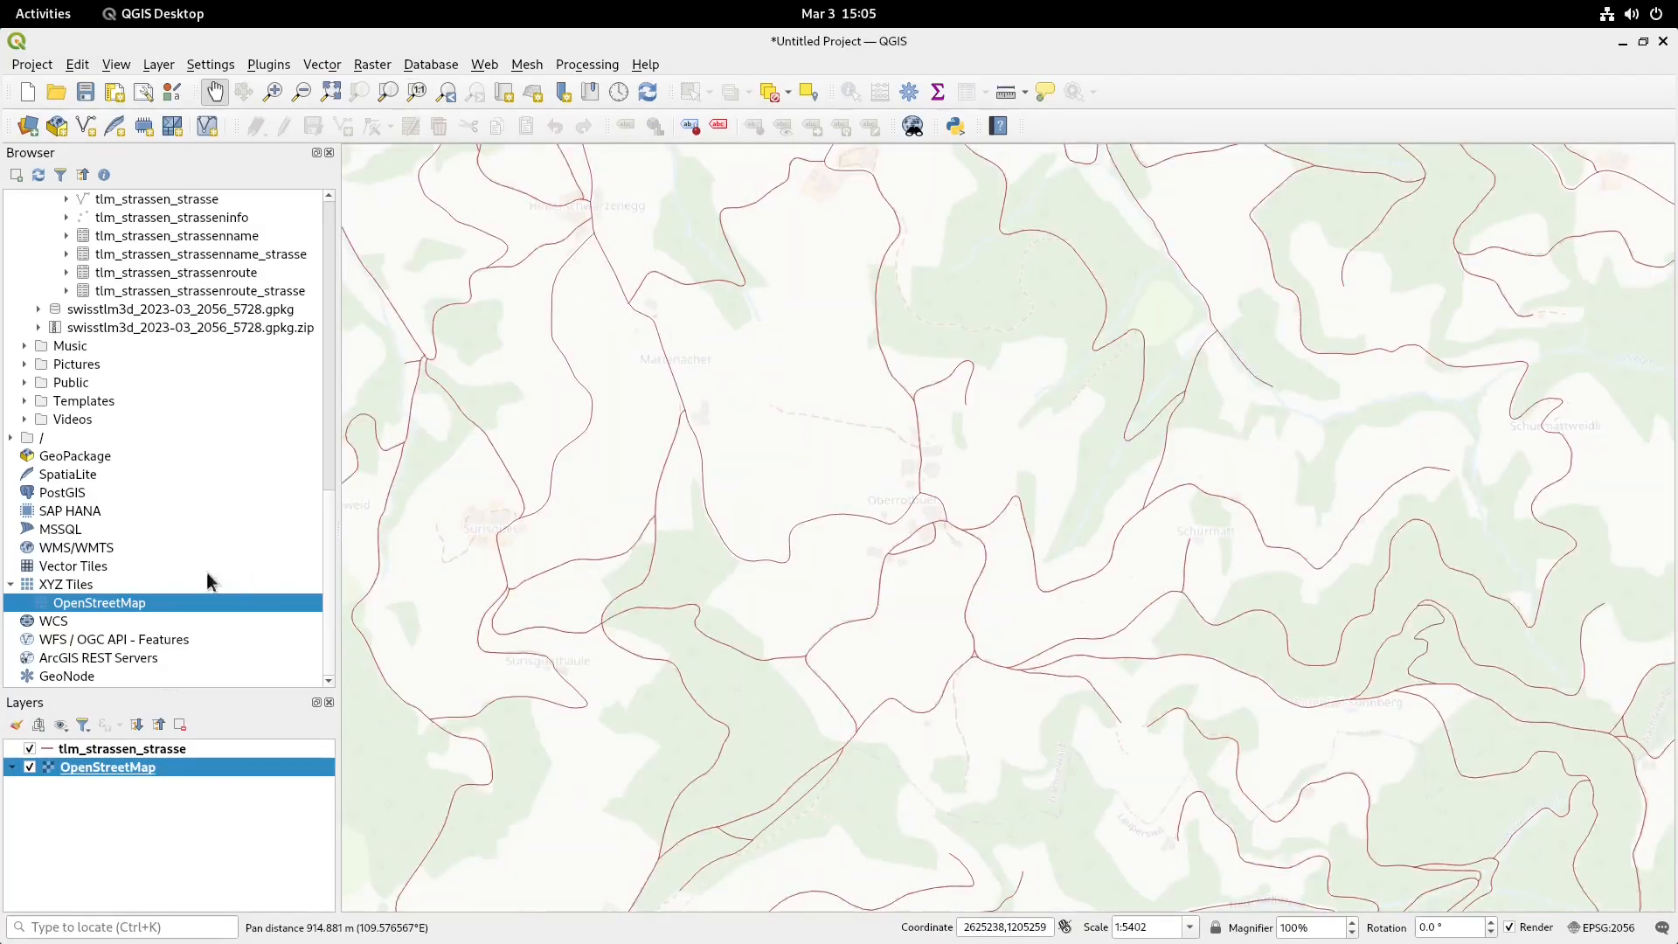
{"action": "left_click", "coordinate": [154, 757]}
{"action": "left_click", "coordinate": [690, 92]}
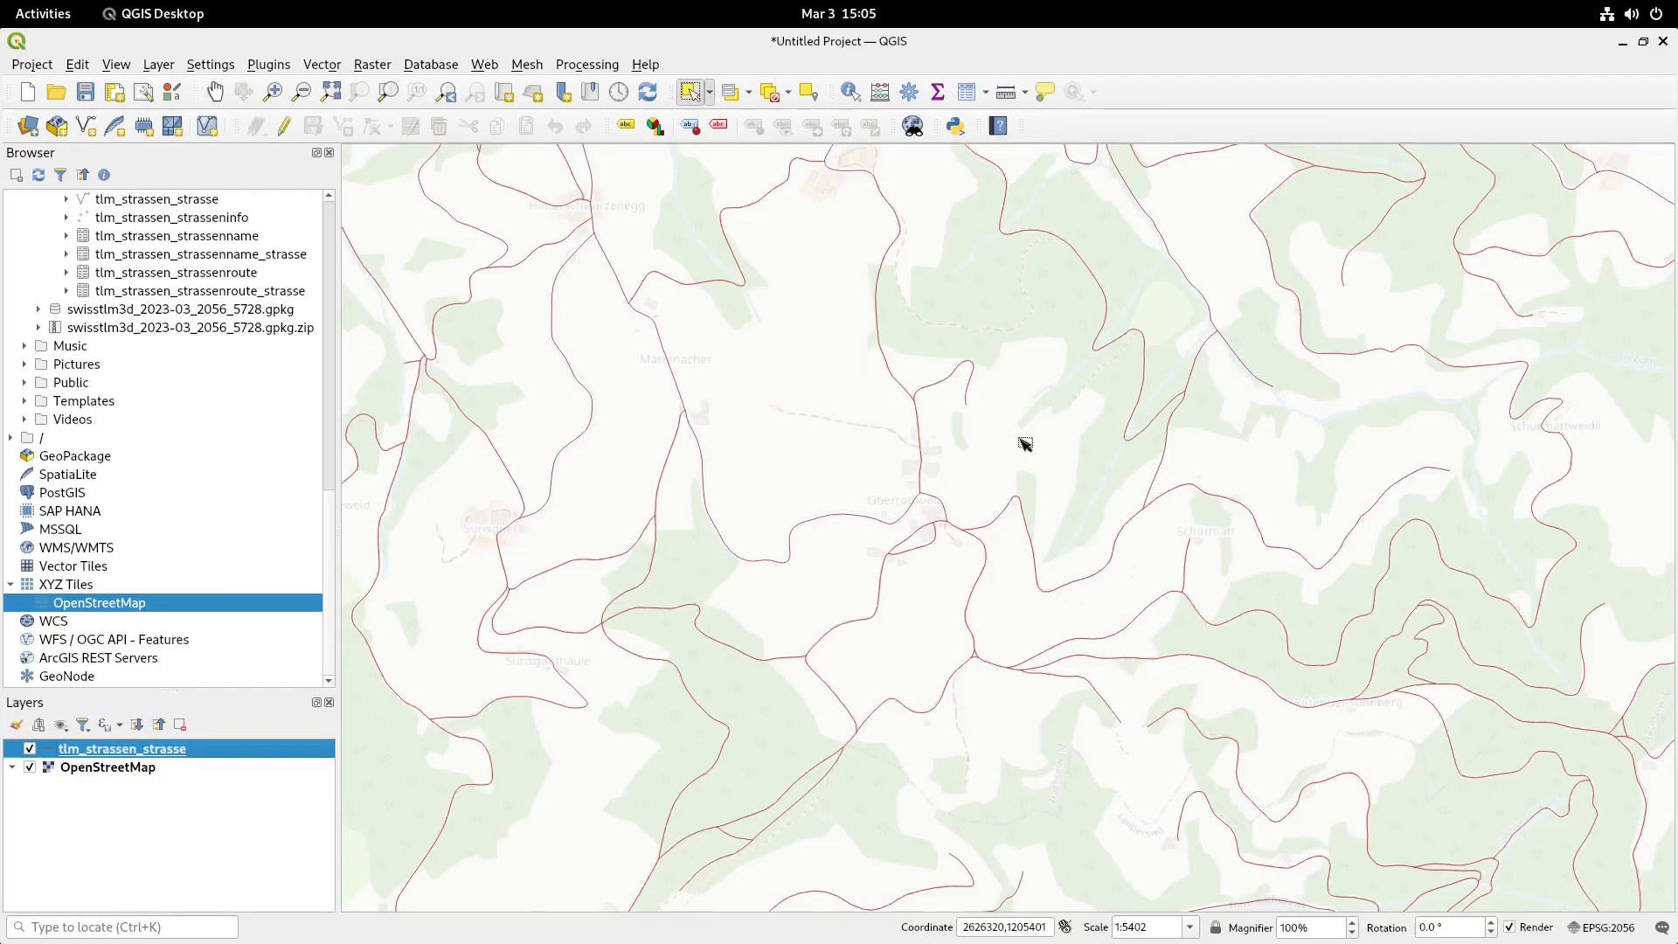
{"action": "left_click", "coordinate": [1112, 520]}
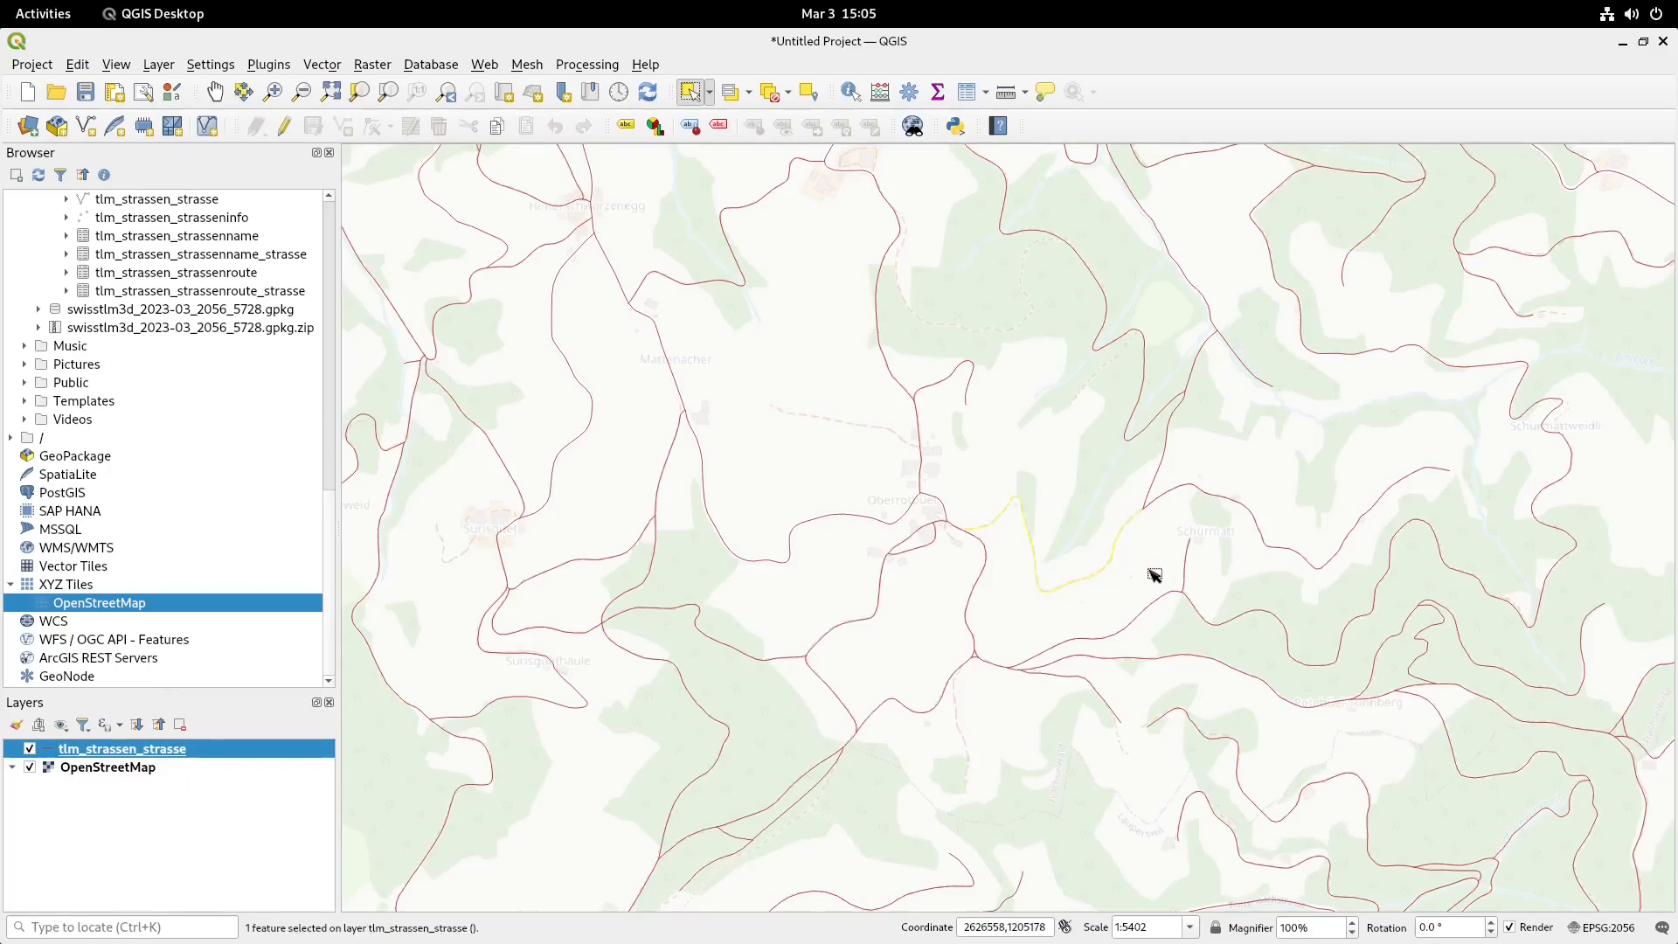
{"action": "left_click_drag", "start_coordinate": [1143, 459], "coordinate": [1164, 397]}
{"action": "left_click_drag", "start_coordinate": [1082, 290], "coordinate": [1123, 272]}
{"action": "left_click_drag", "start_coordinate": [977, 201], "coordinate": [986, 368]}
{"action": "left_click_drag", "start_coordinate": [960, 333], "coordinate": [1014, 322]}
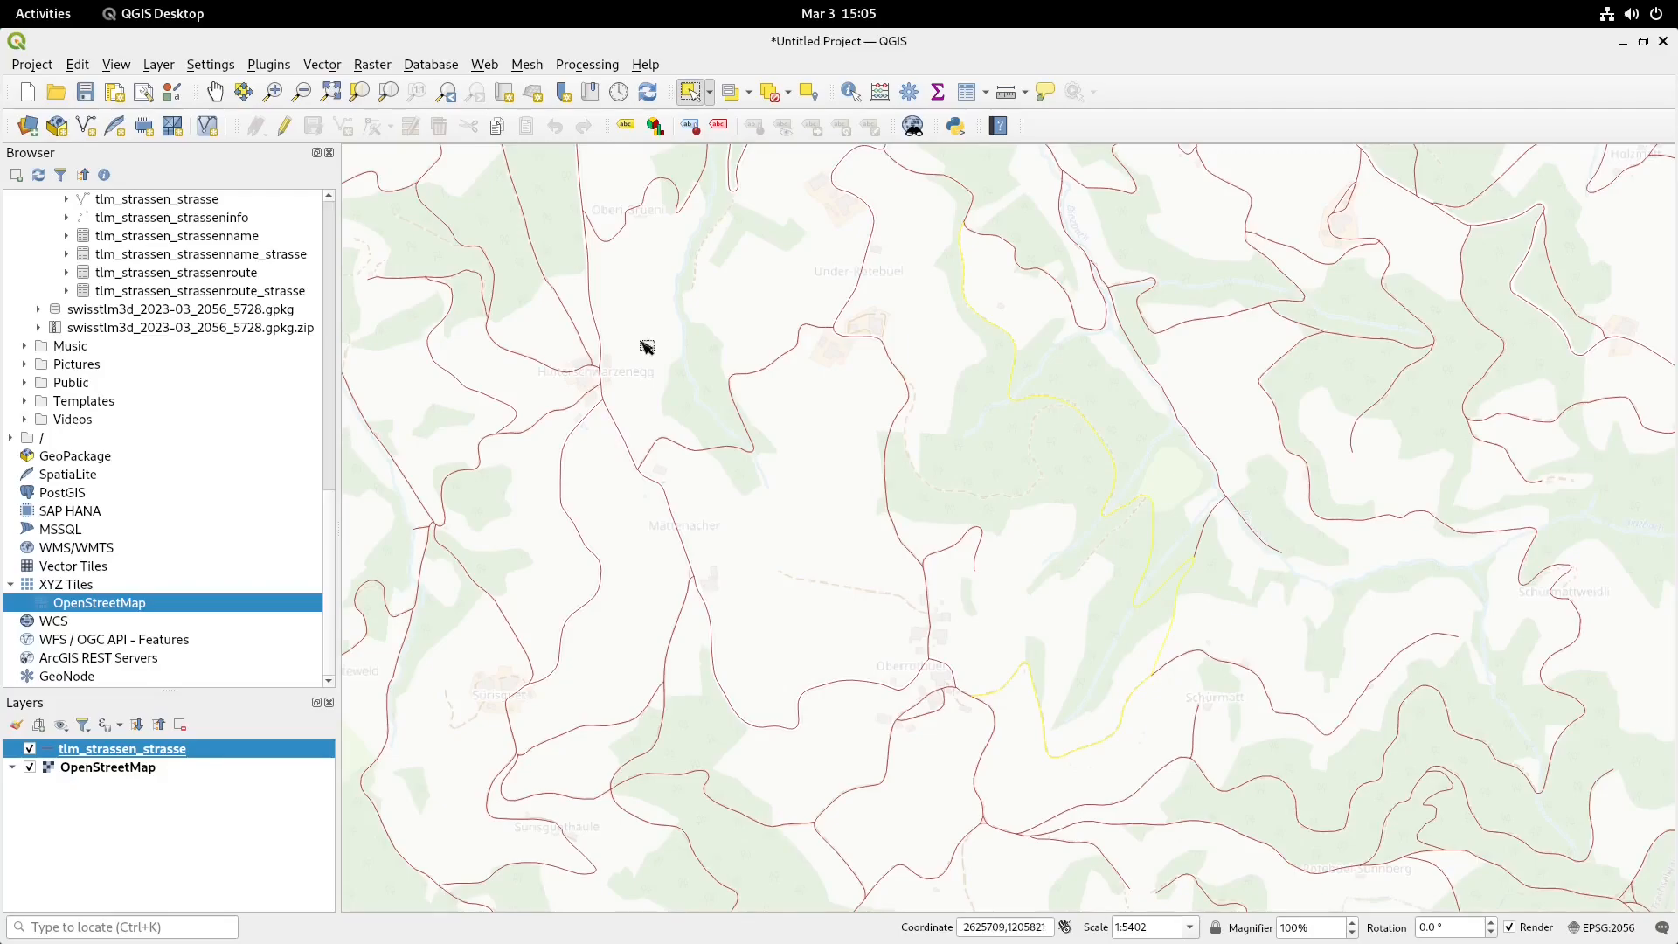
- Copy the selected road segments into a new scratch layer named route and hide the tlm_strassen_strasse layer
{"action": "left_click", "coordinate": [82, 61]}
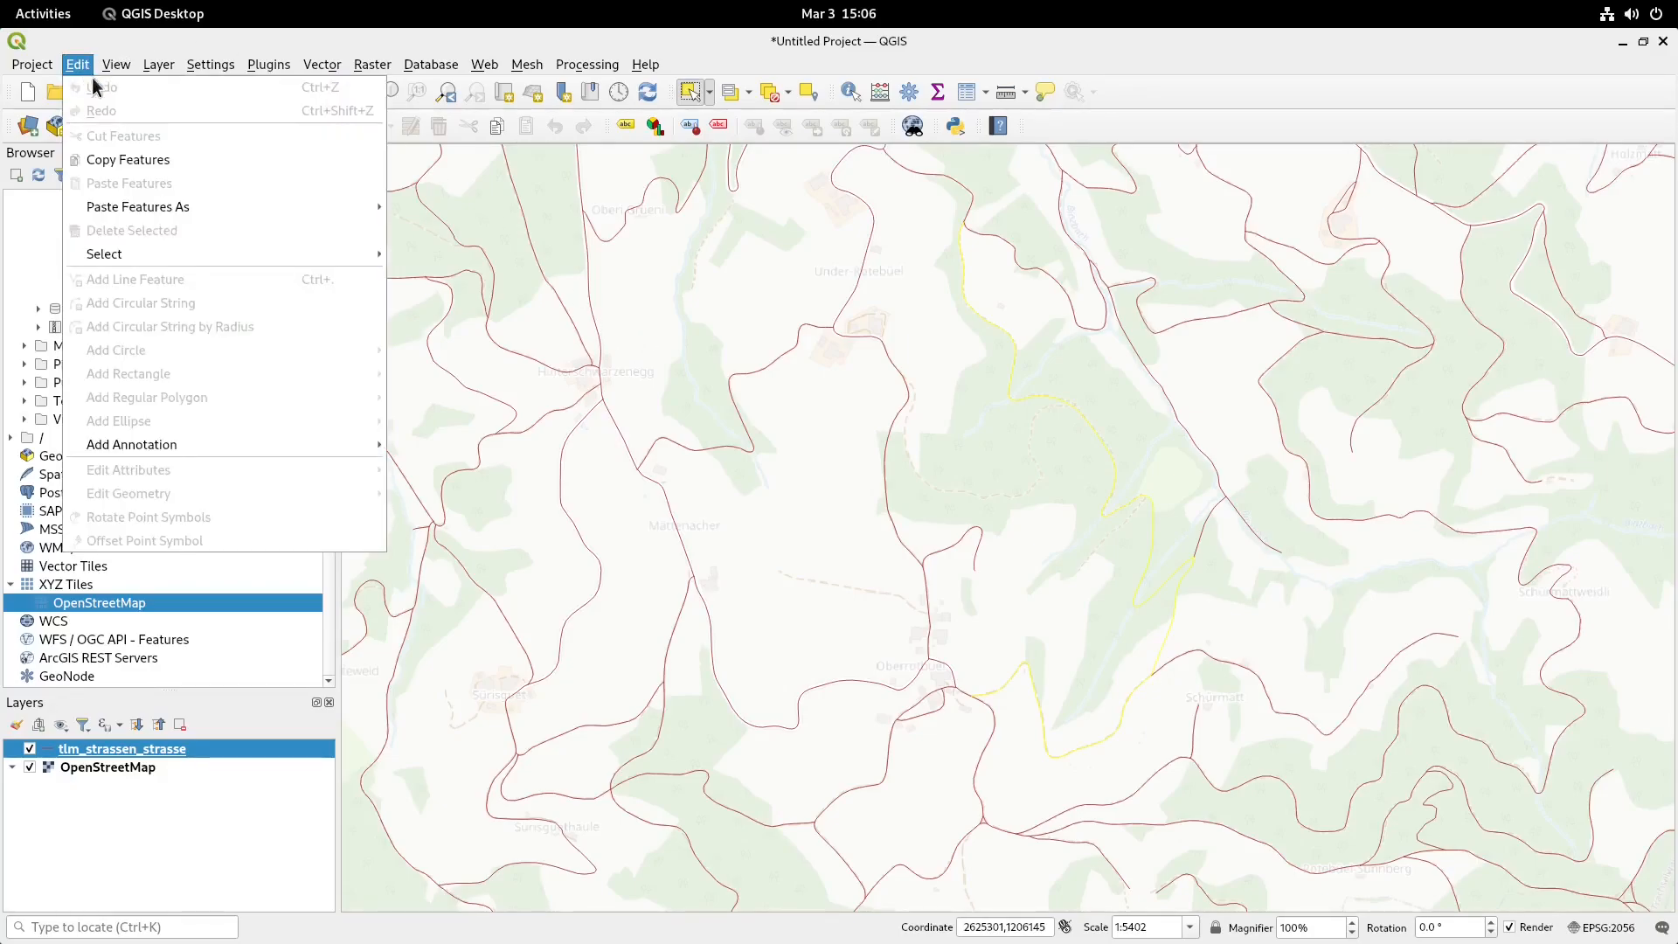
{"action": "left_click", "coordinate": [147, 160]}
{"action": "left_click", "coordinate": [77, 64]}
{"action": "mouse_move", "coordinate": [163, 208]}
{"action": "left_click", "coordinate": [524, 230]}
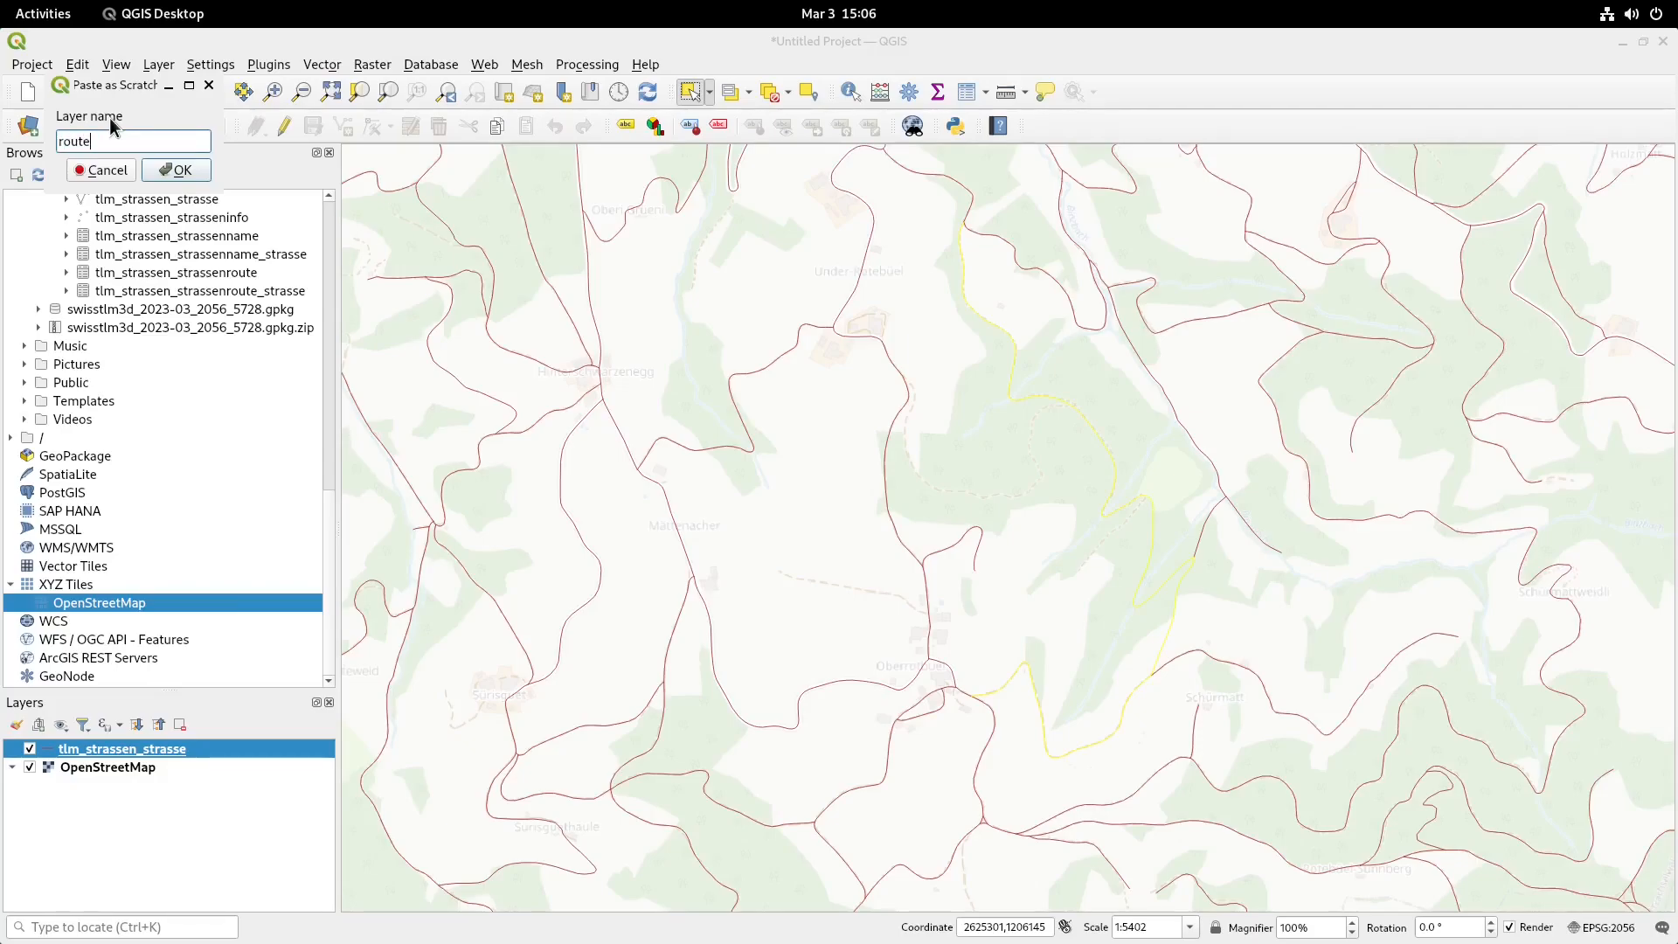
{"action": "key", "text": "Return"}
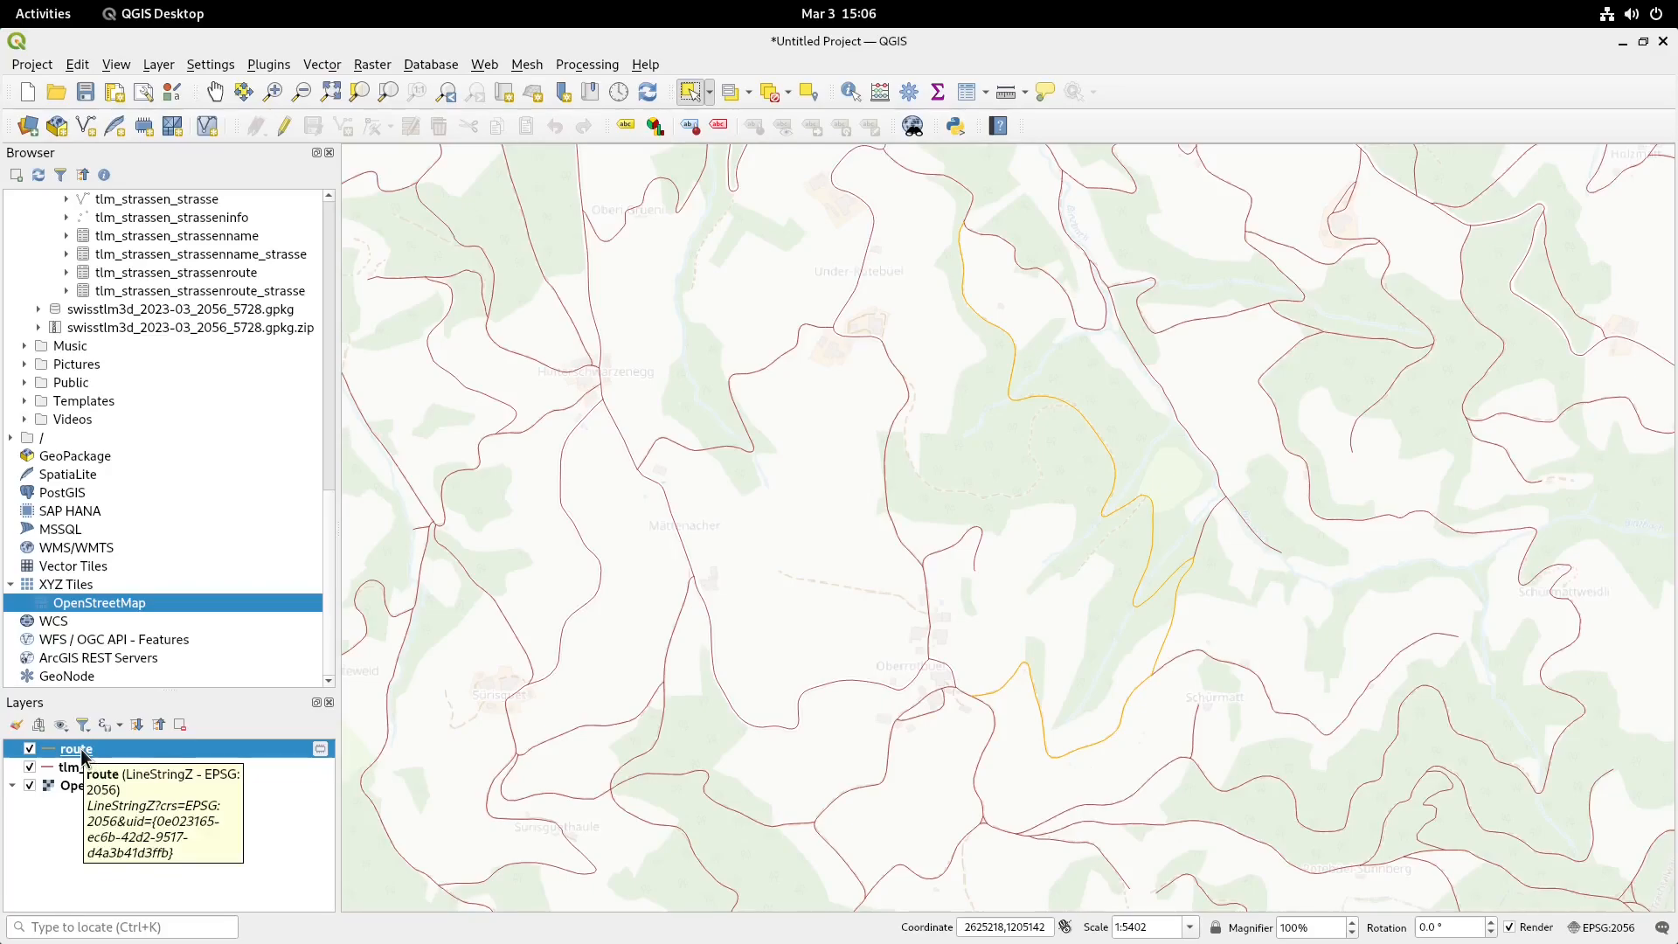
{"action": "left_click", "coordinate": [30, 767]}
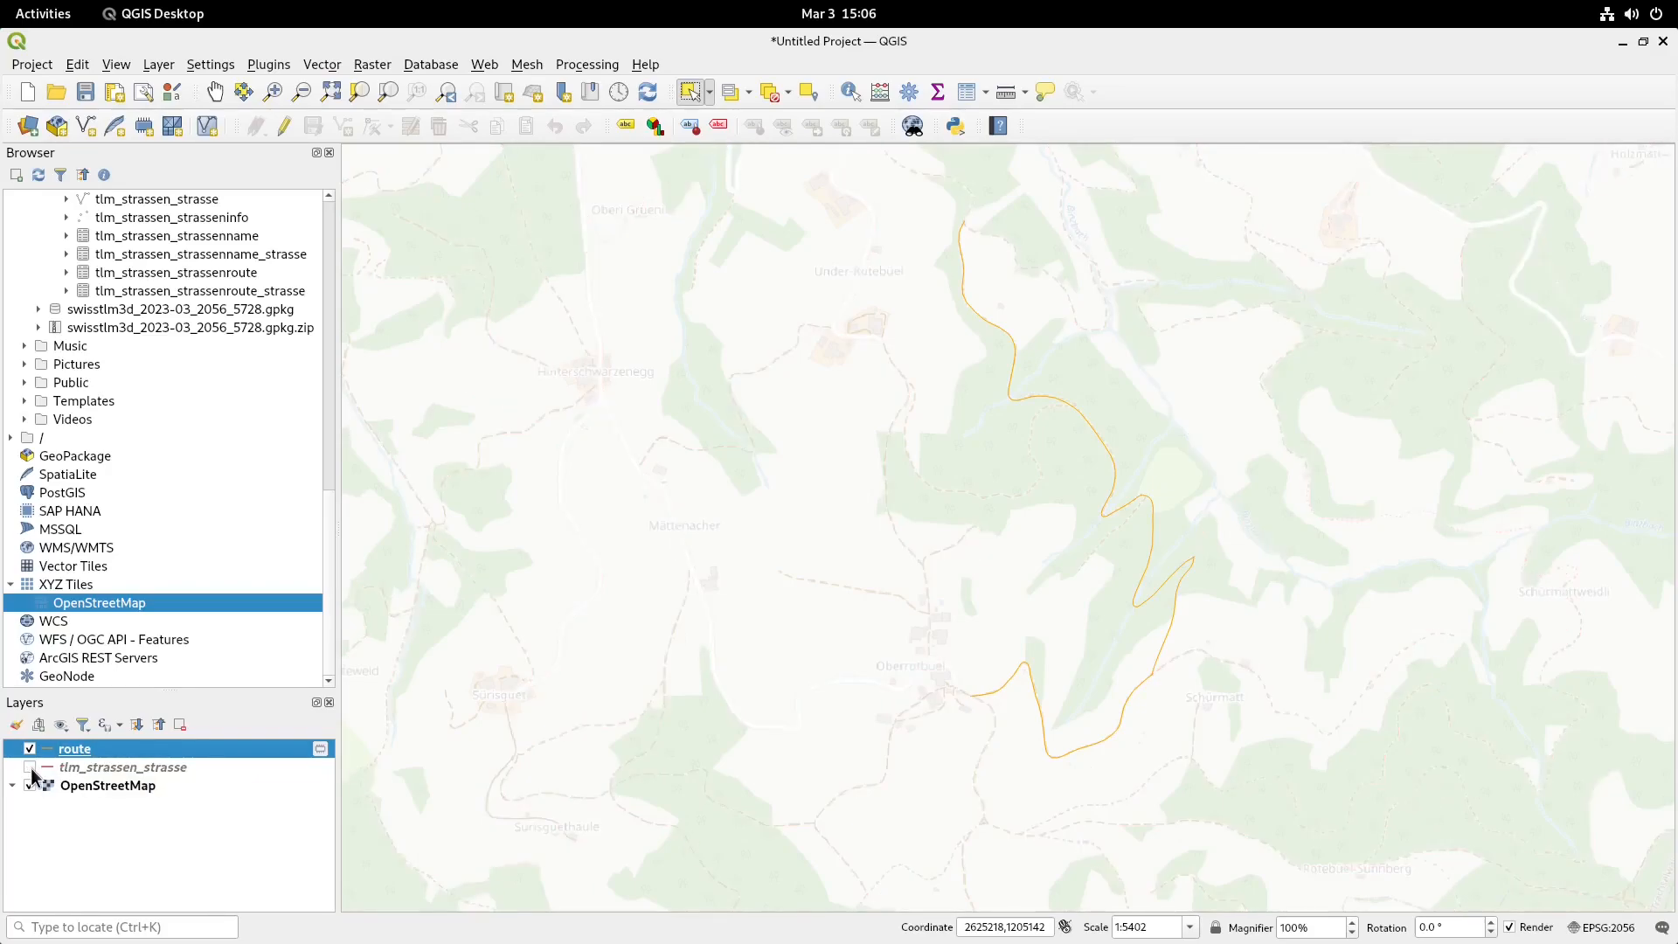
- Select all features of the route layer
{"action": "left_click", "coordinate": [79, 66]}
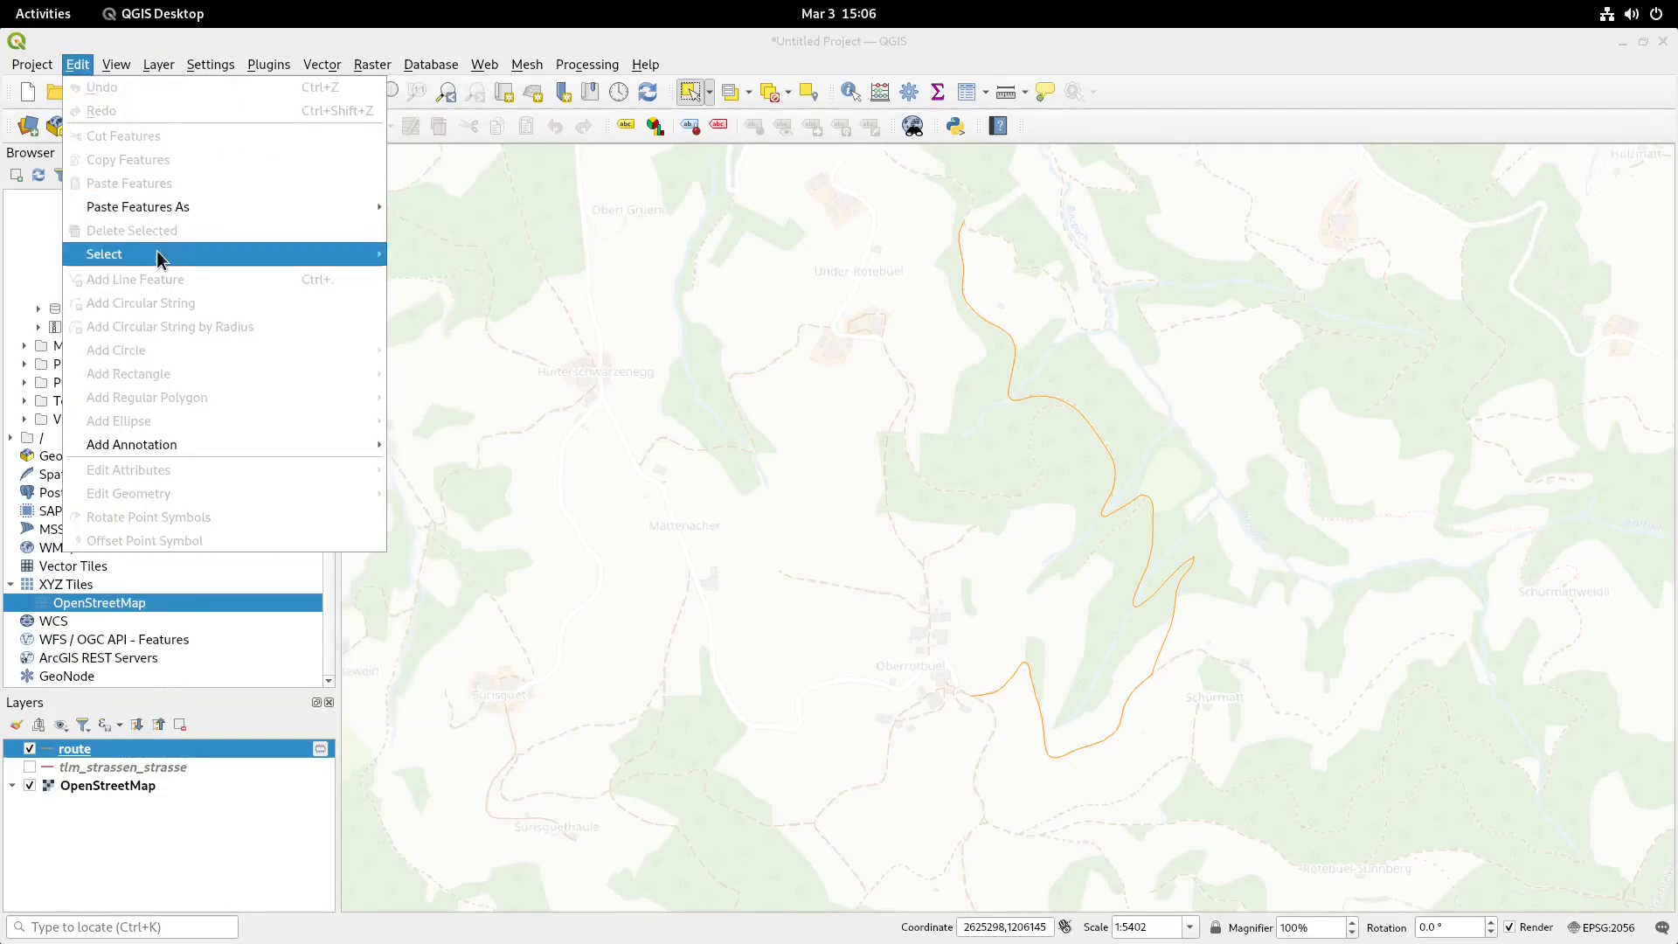
{"action": "mouse_move", "coordinate": [112, 254]}
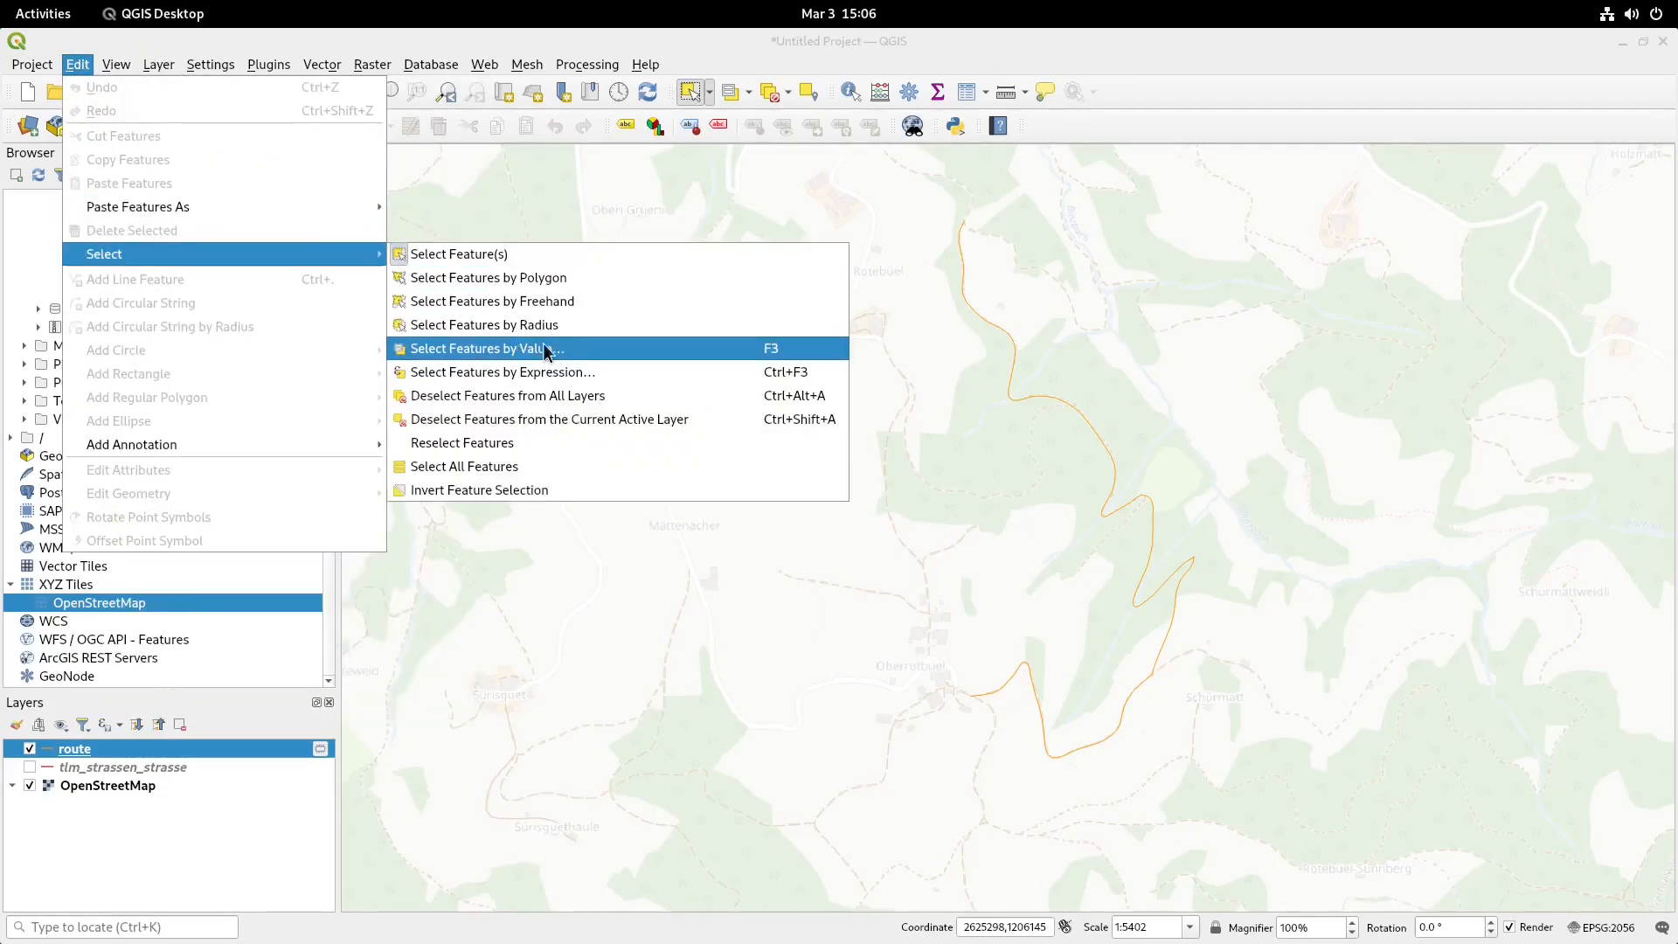
{"action": "left_click", "coordinate": [523, 469]}
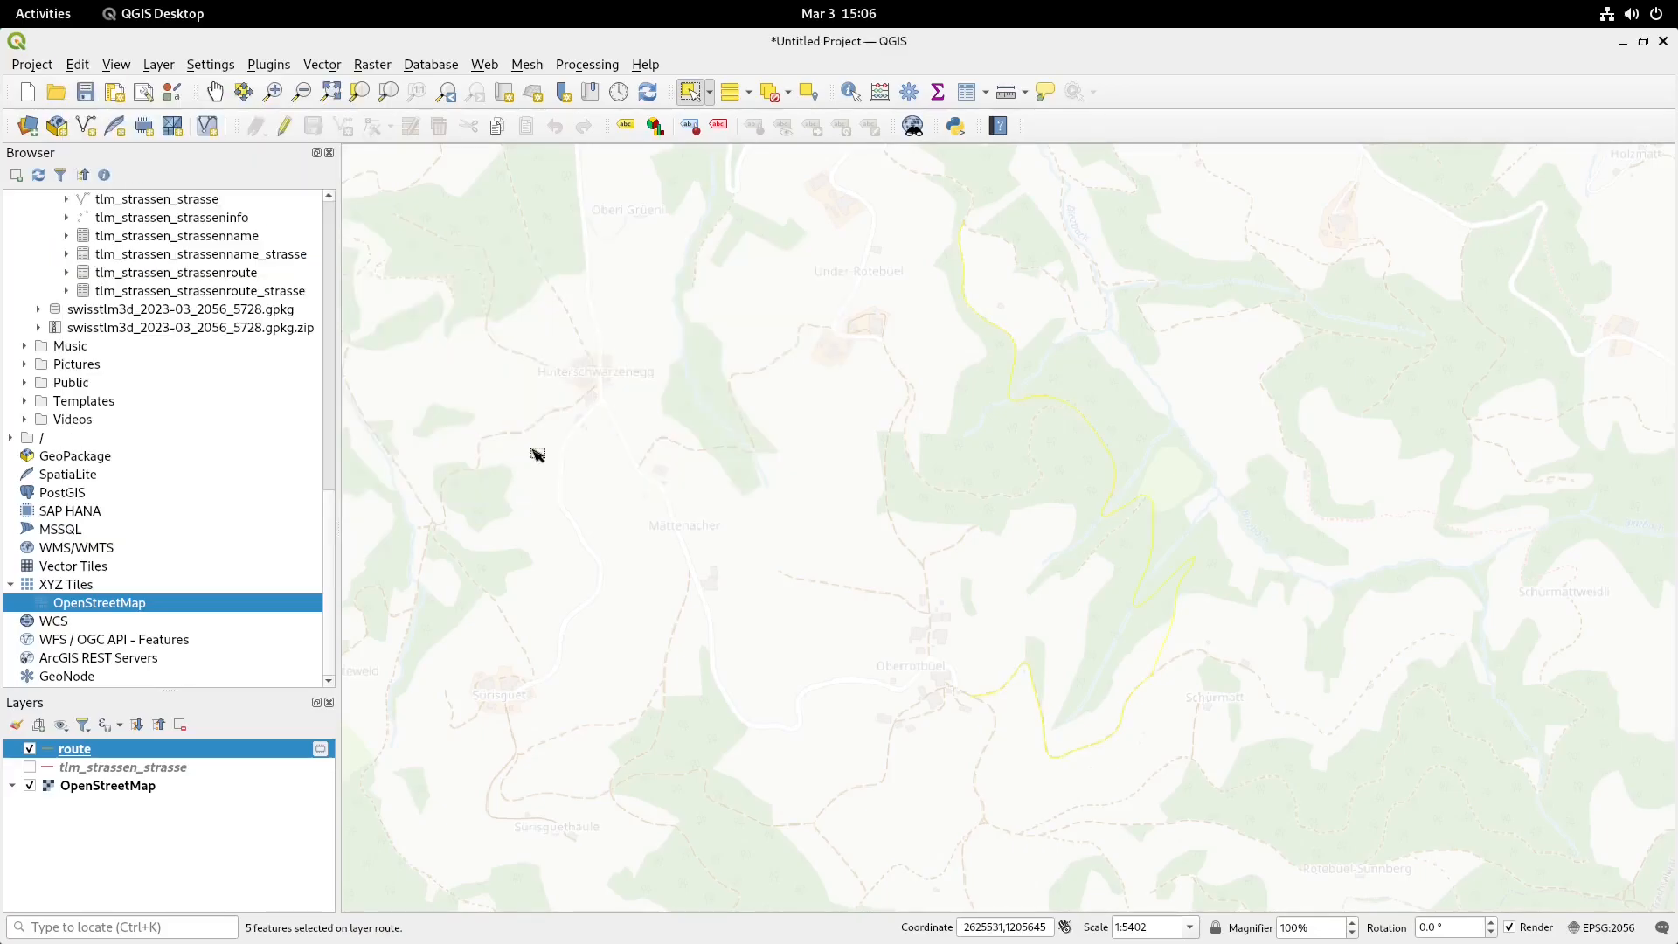
- Find the Join multiple lines plugin in the plugin repository and install it
{"action": "left_click", "coordinate": [271, 65]}
{"action": "left_click", "coordinate": [297, 87]}
{"action": "type", "text": "join mul"}
{"action": "left_click", "coordinate": [279, 142]}
{"action": "left_click", "coordinate": [706, 469]}
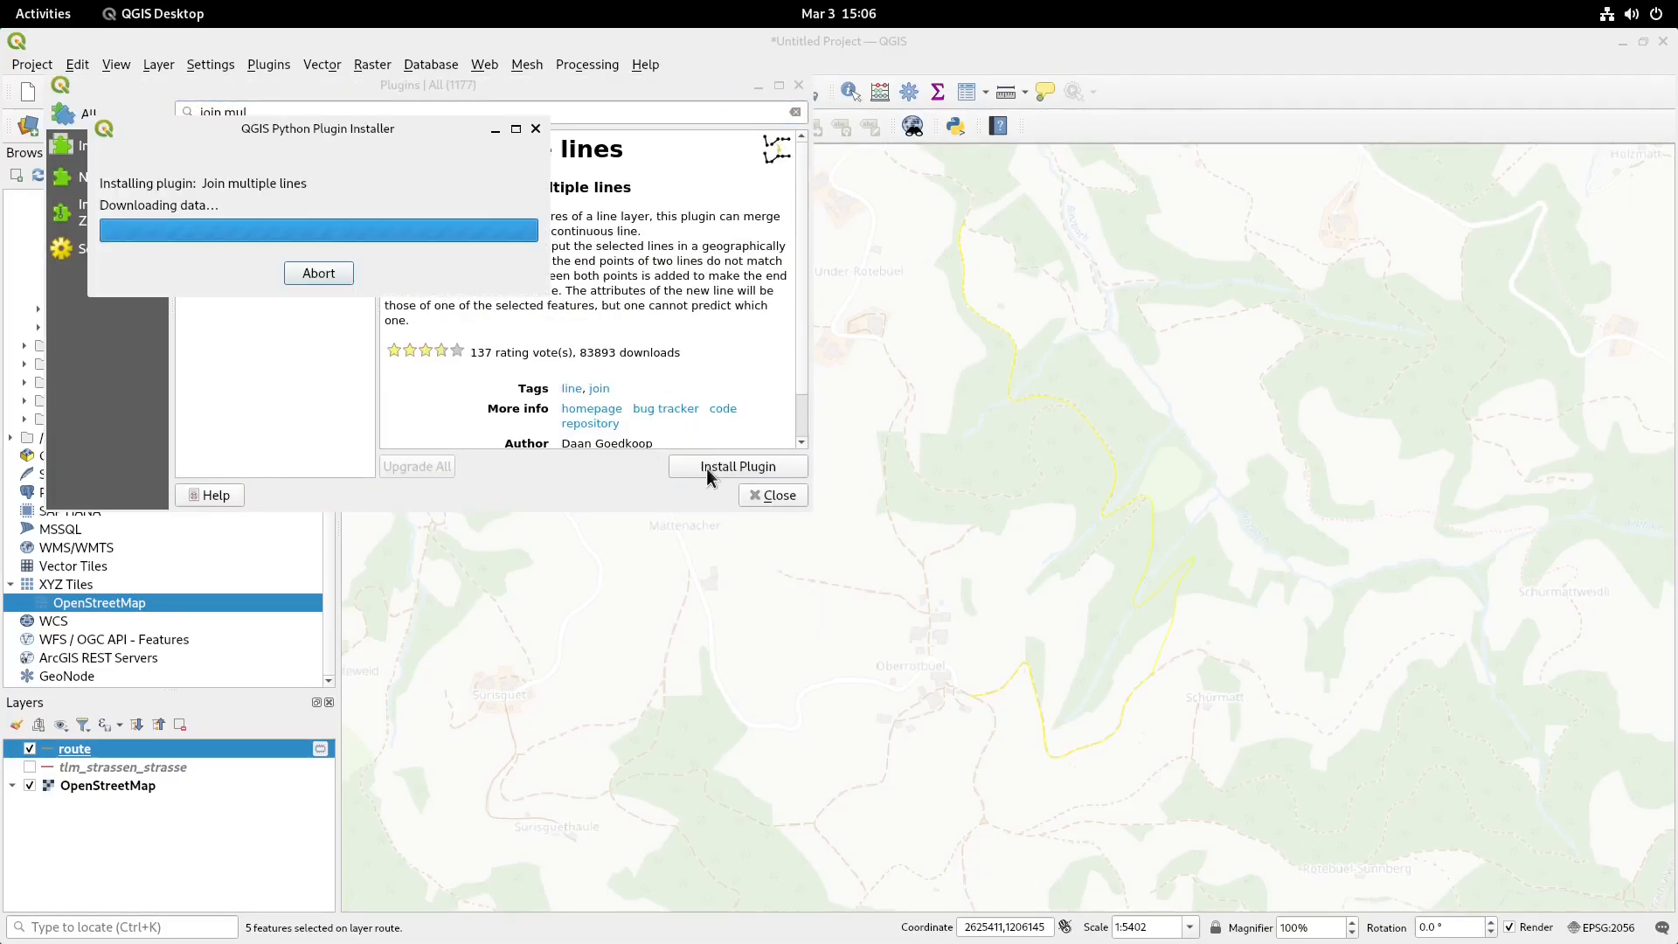
{"action": "left_click", "coordinate": [764, 496]}
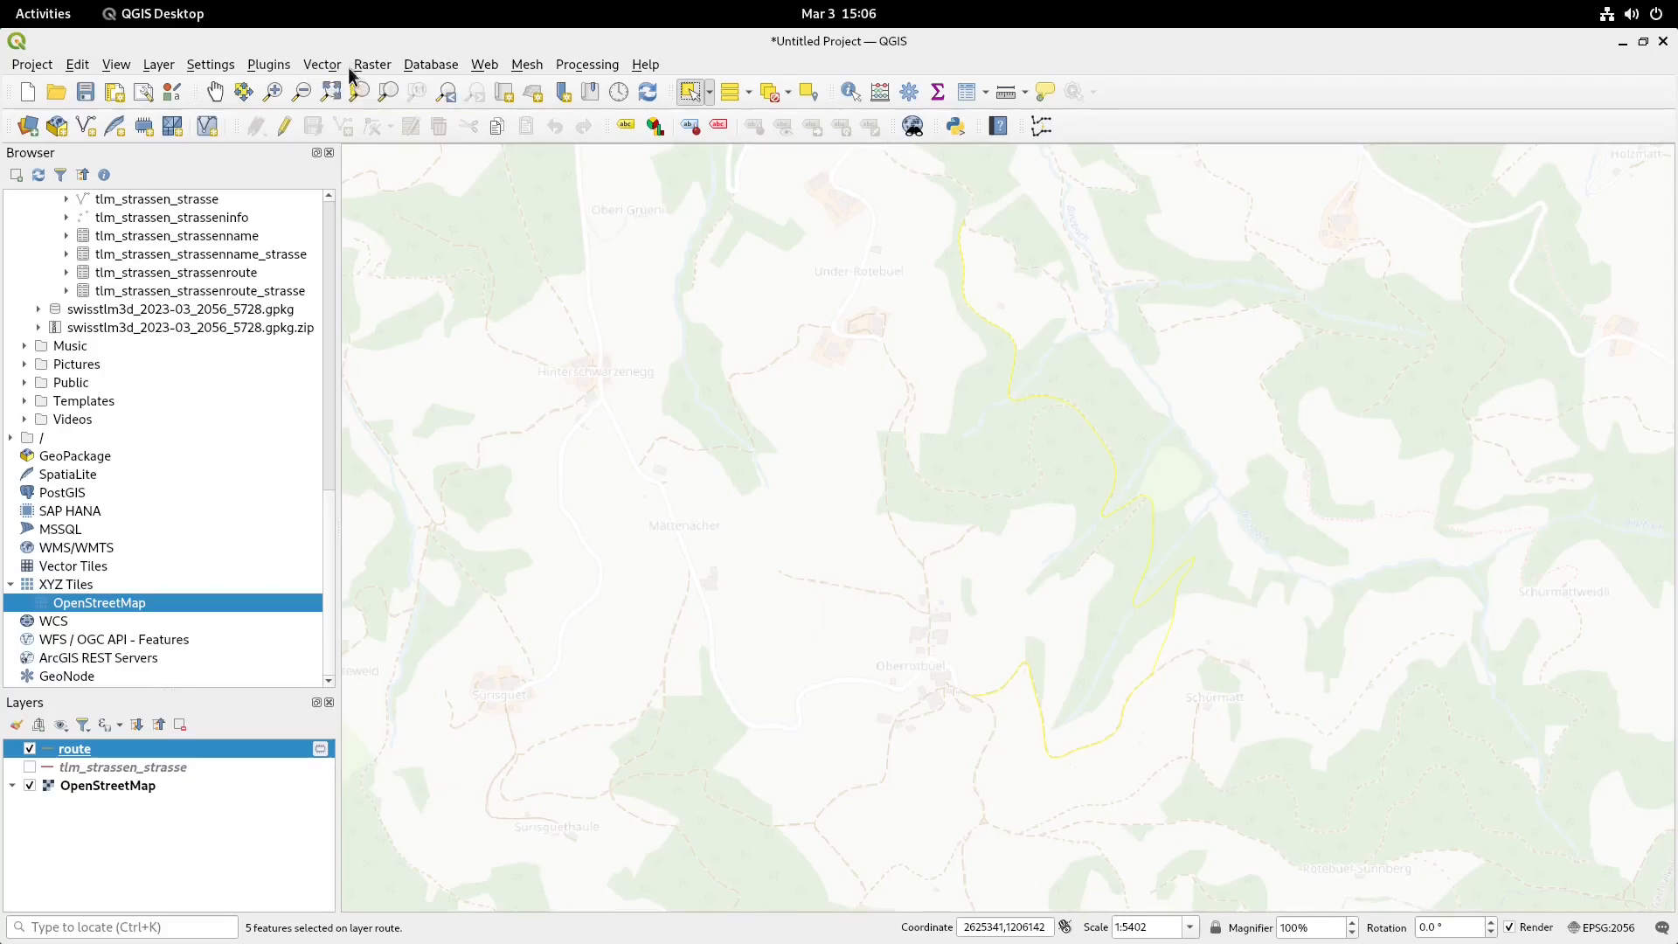
- Merge the selected route segments into one continuous line with the Join multiple lines plugin
{"action": "left_click", "coordinate": [280, 68]}
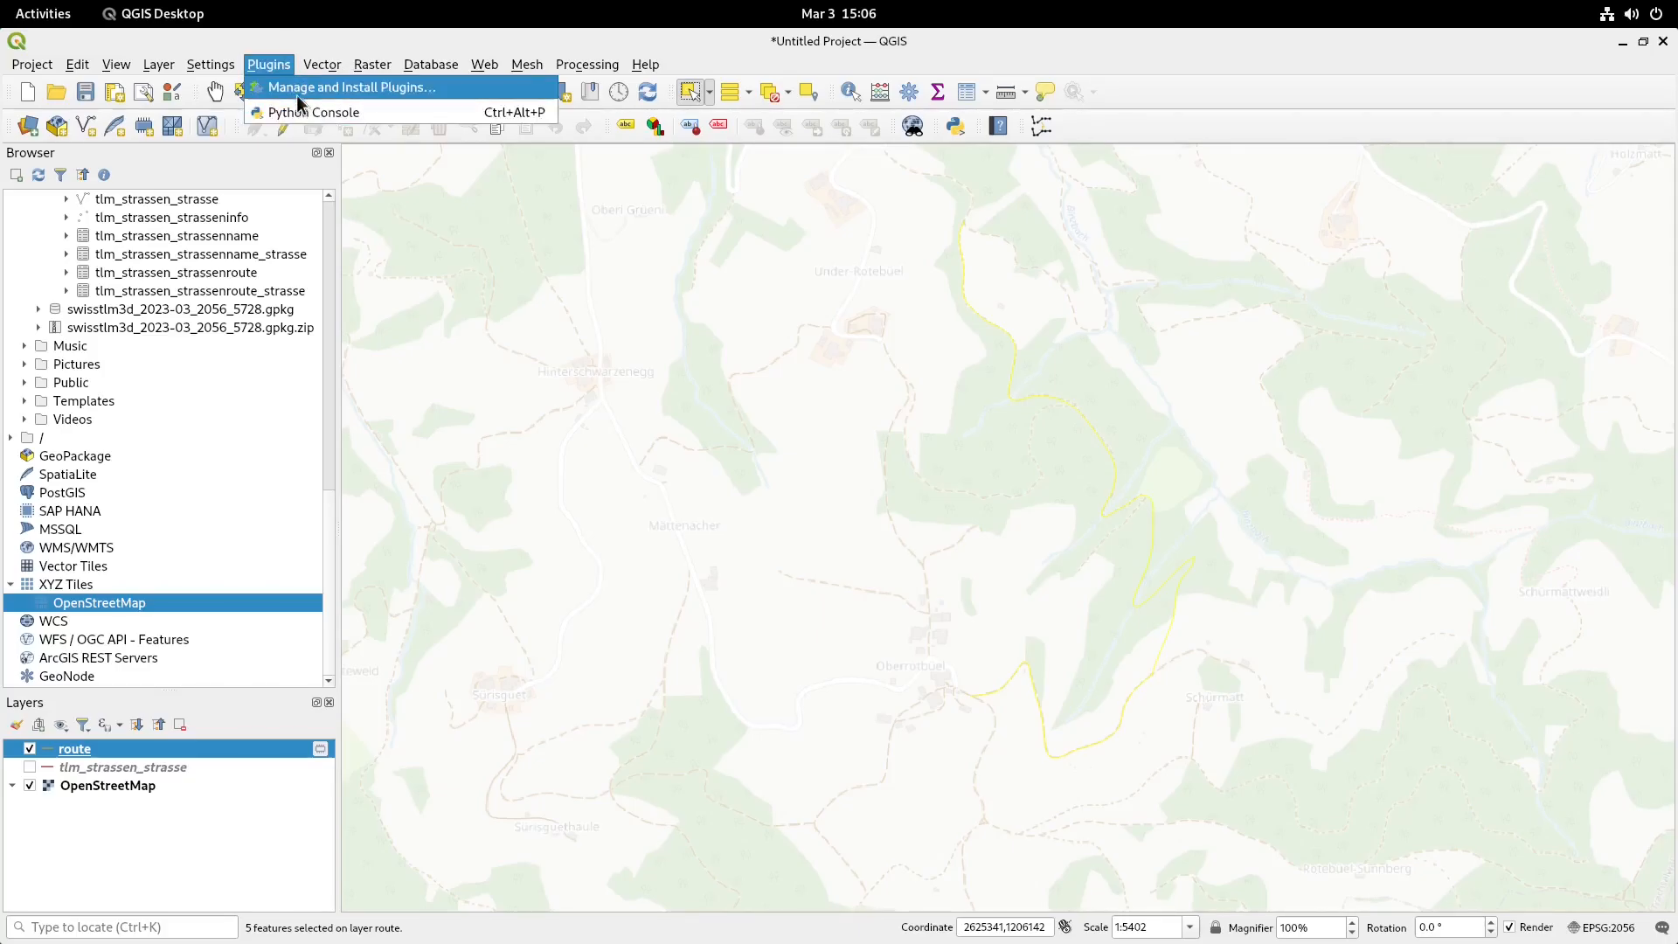
{"action": "mouse_move", "coordinate": [322, 70]}
{"action": "mouse_move", "coordinate": [380, 166]}
{"action": "left_click", "coordinate": [582, 159]}
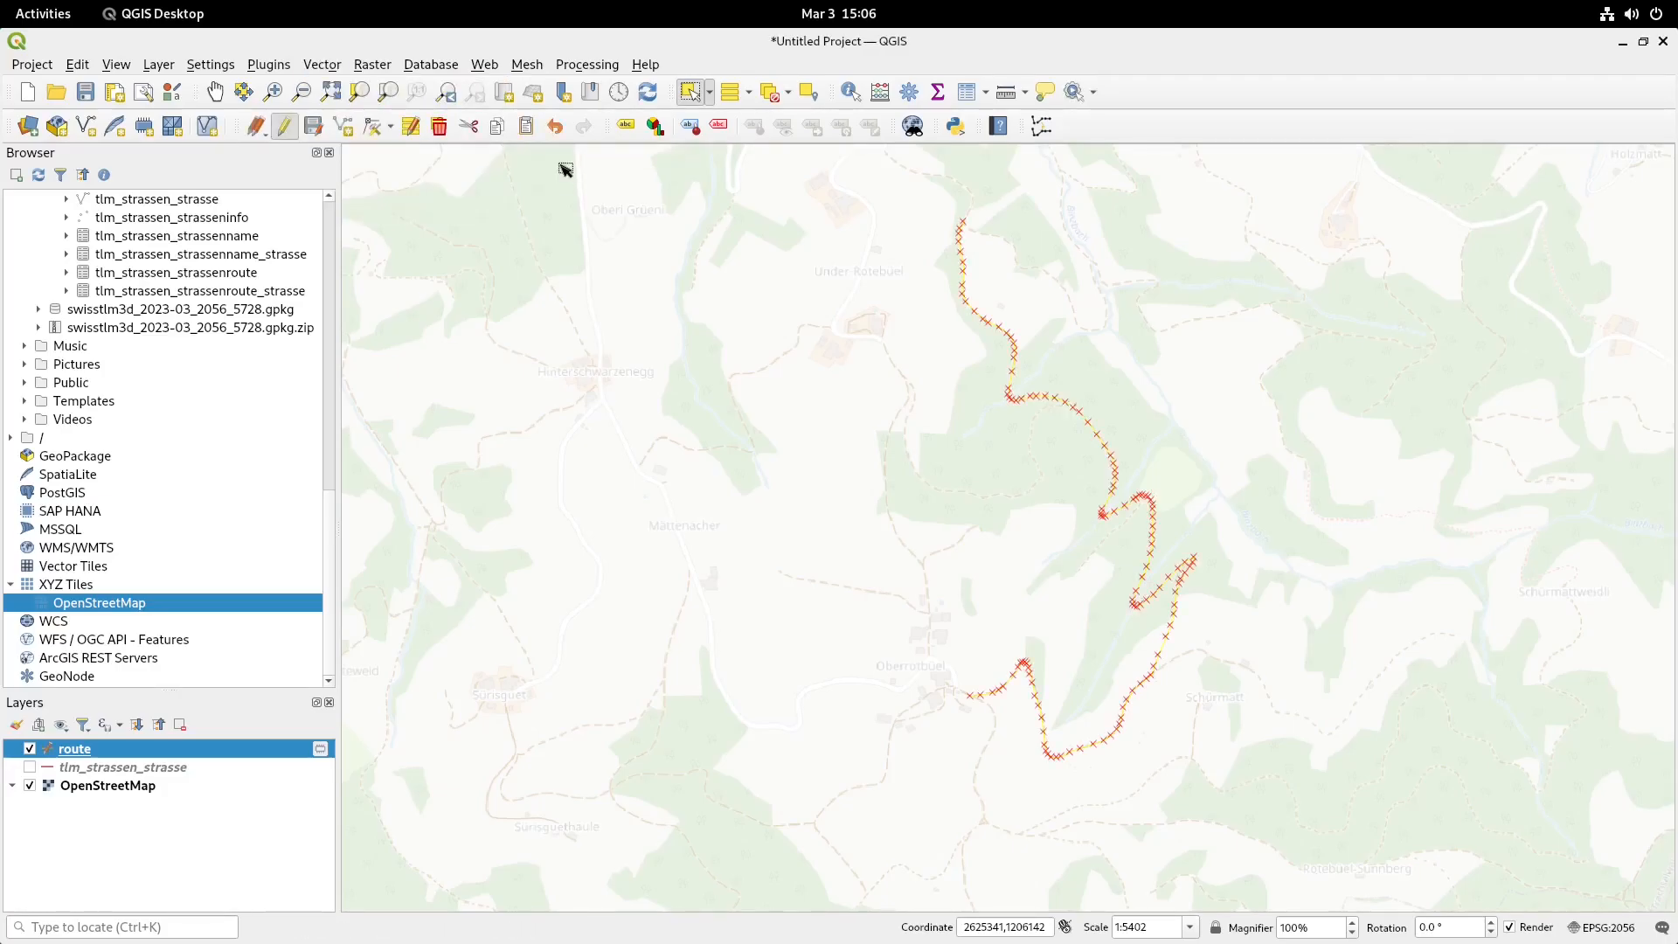
- Delete all attribute fields from the route layer in its layer properties and accept the change
{"action": "double_click", "coordinate": [74, 757]}
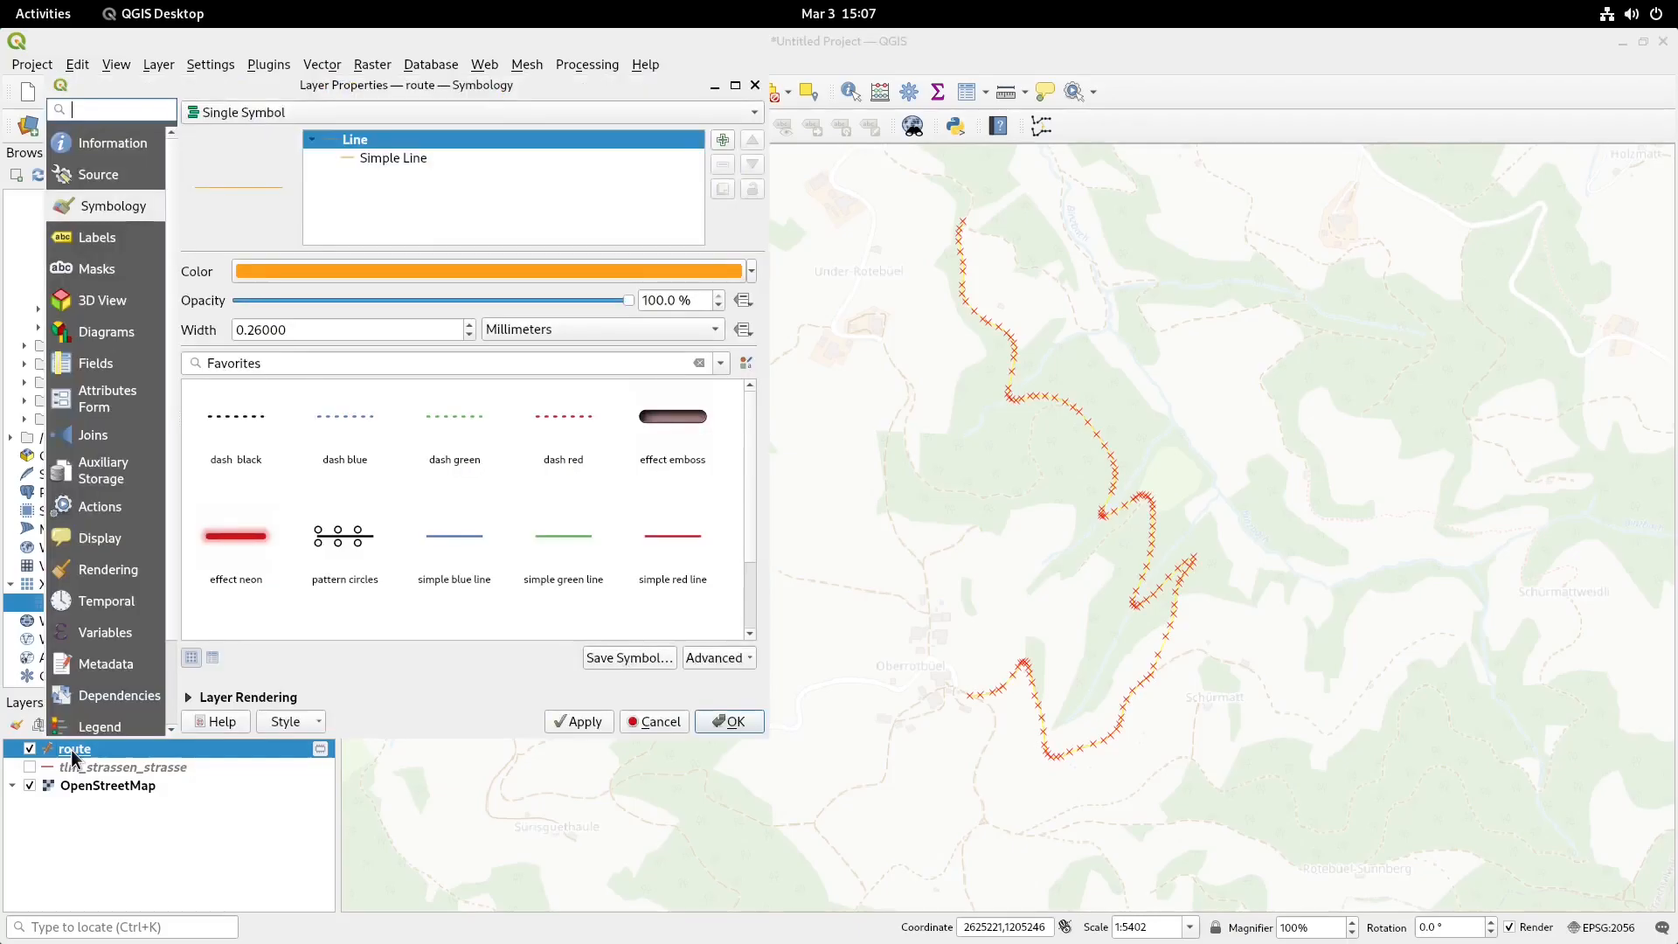
{"action": "left_click", "coordinate": [96, 364]}
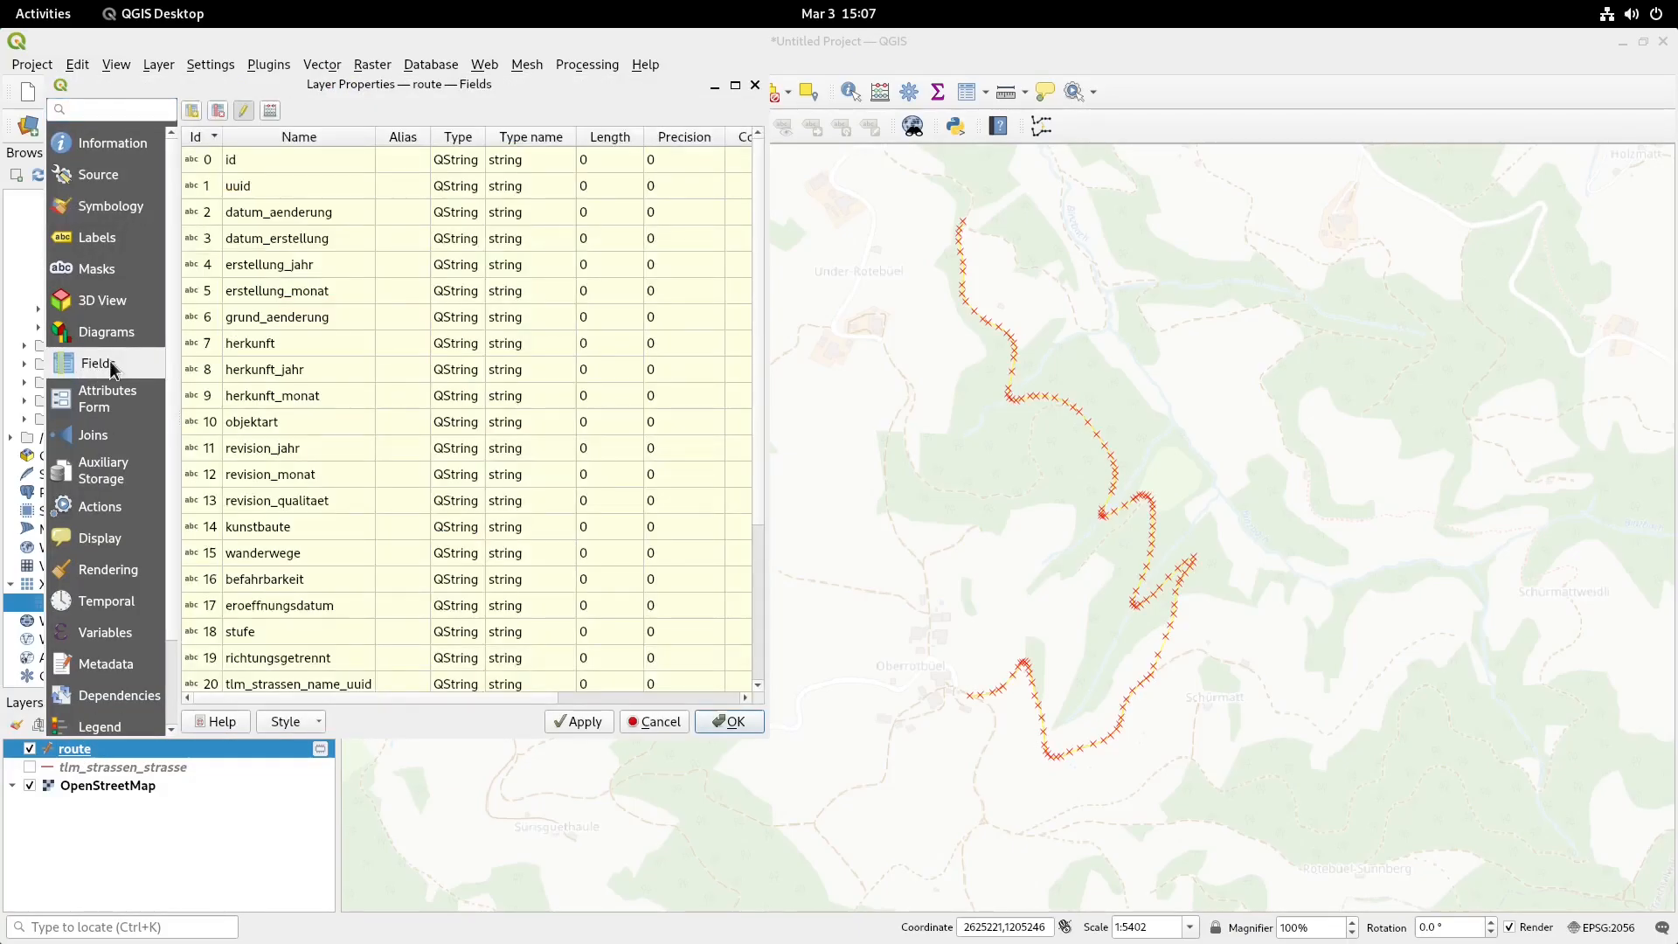
{"action": "left_click", "coordinate": [307, 166]}
{"action": "key", "text": "ctrl+a"}
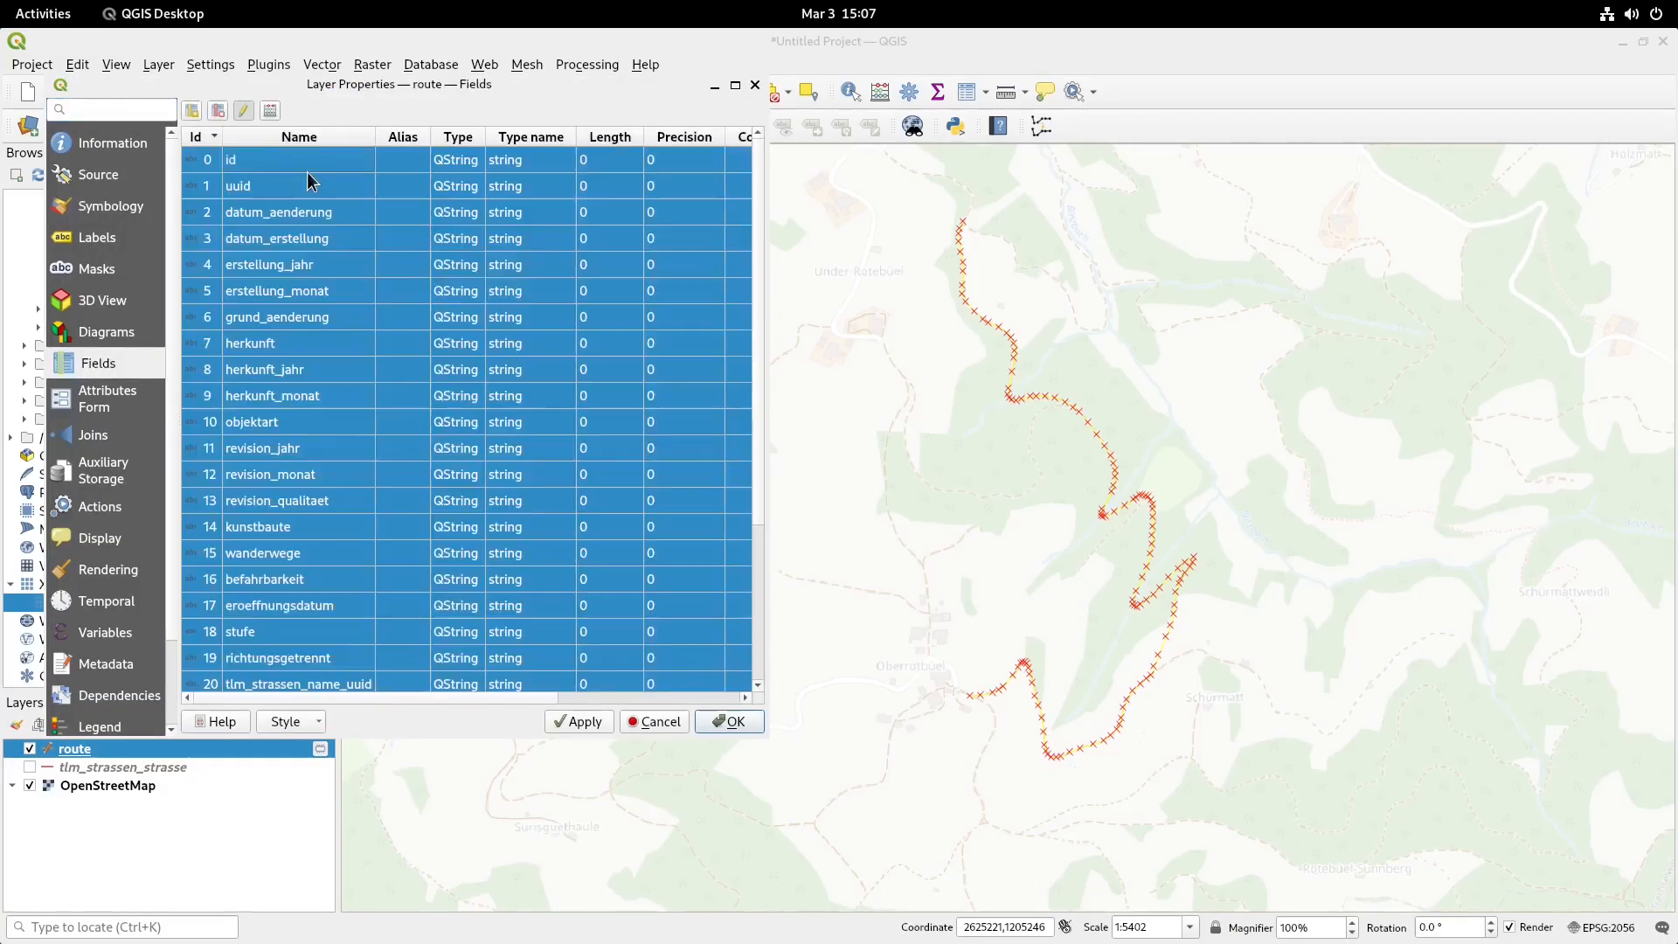
{"action": "left_click", "coordinate": [218, 110]}
{"action": "left_click", "coordinate": [704, 725]}
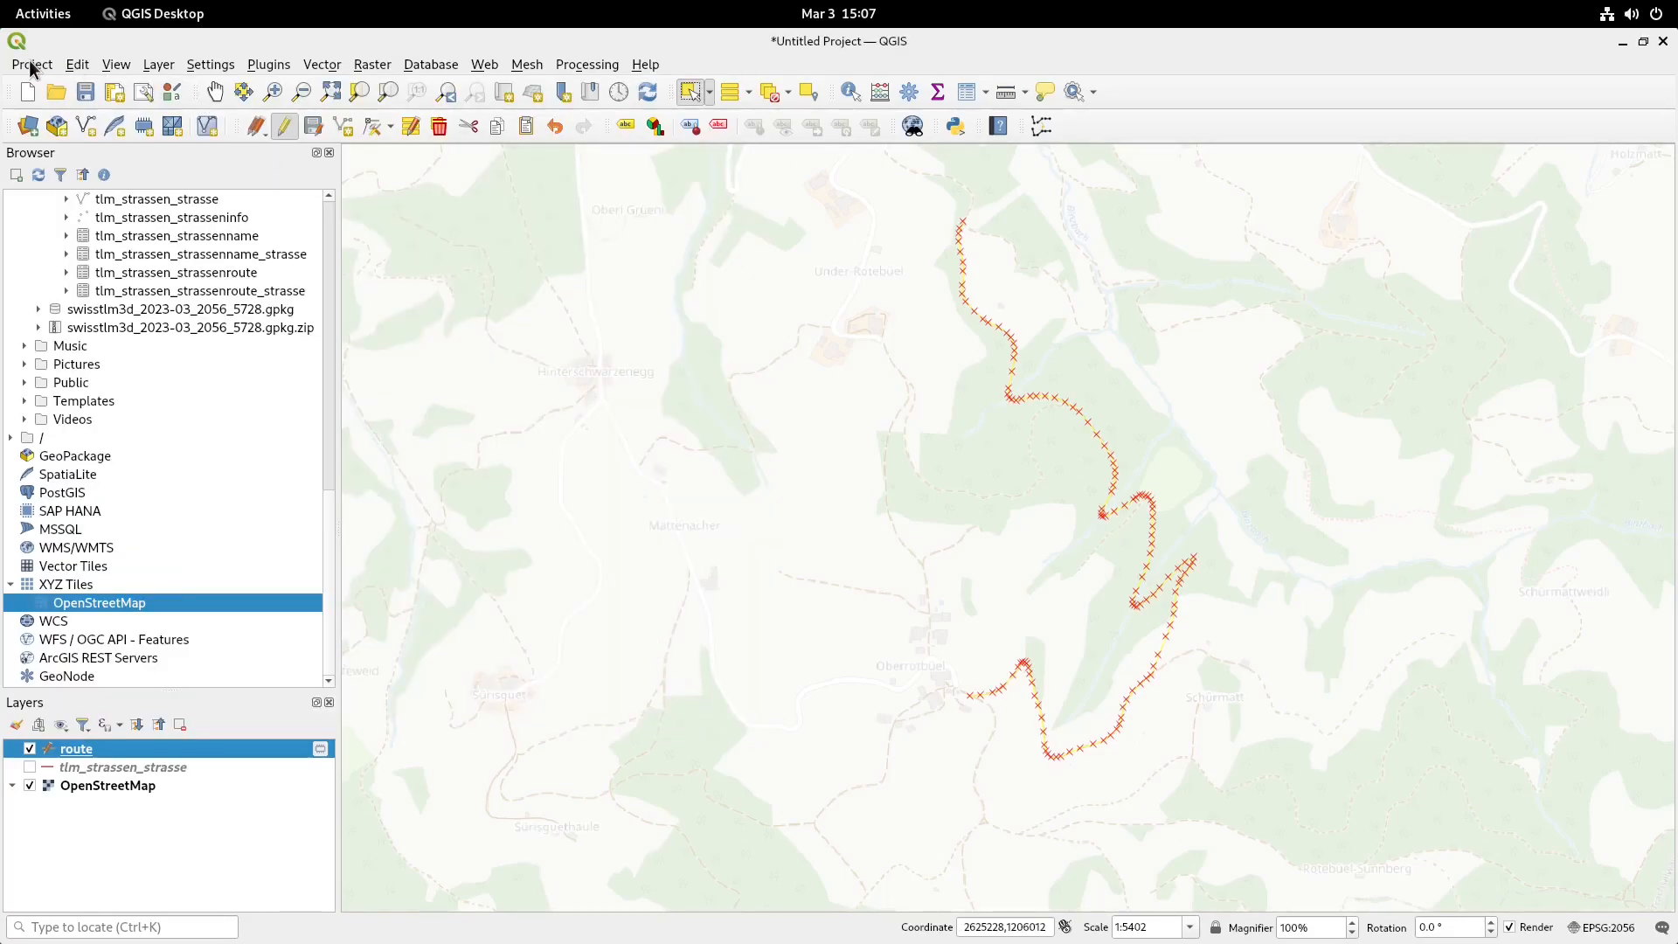
- Set up an export of the route layer's features in GPS eXchange Format [GPX] with the file name route_output.gpx
{"action": "right_click", "coordinate": [86, 750]}
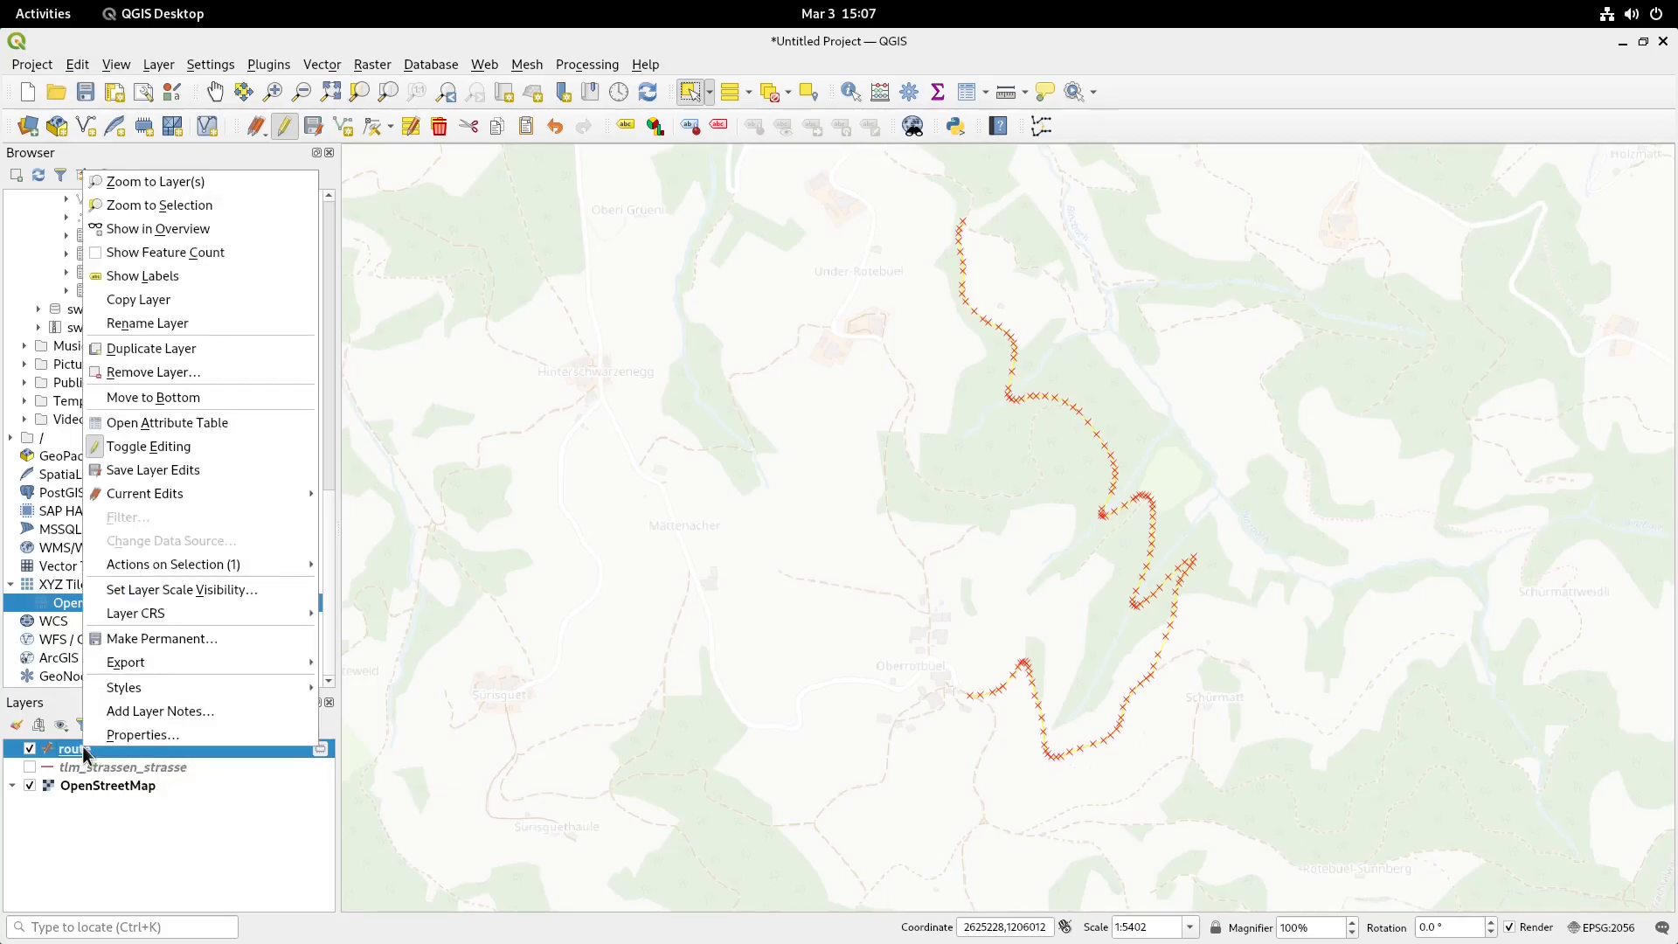
{"action": "mouse_move", "coordinate": [206, 662]}
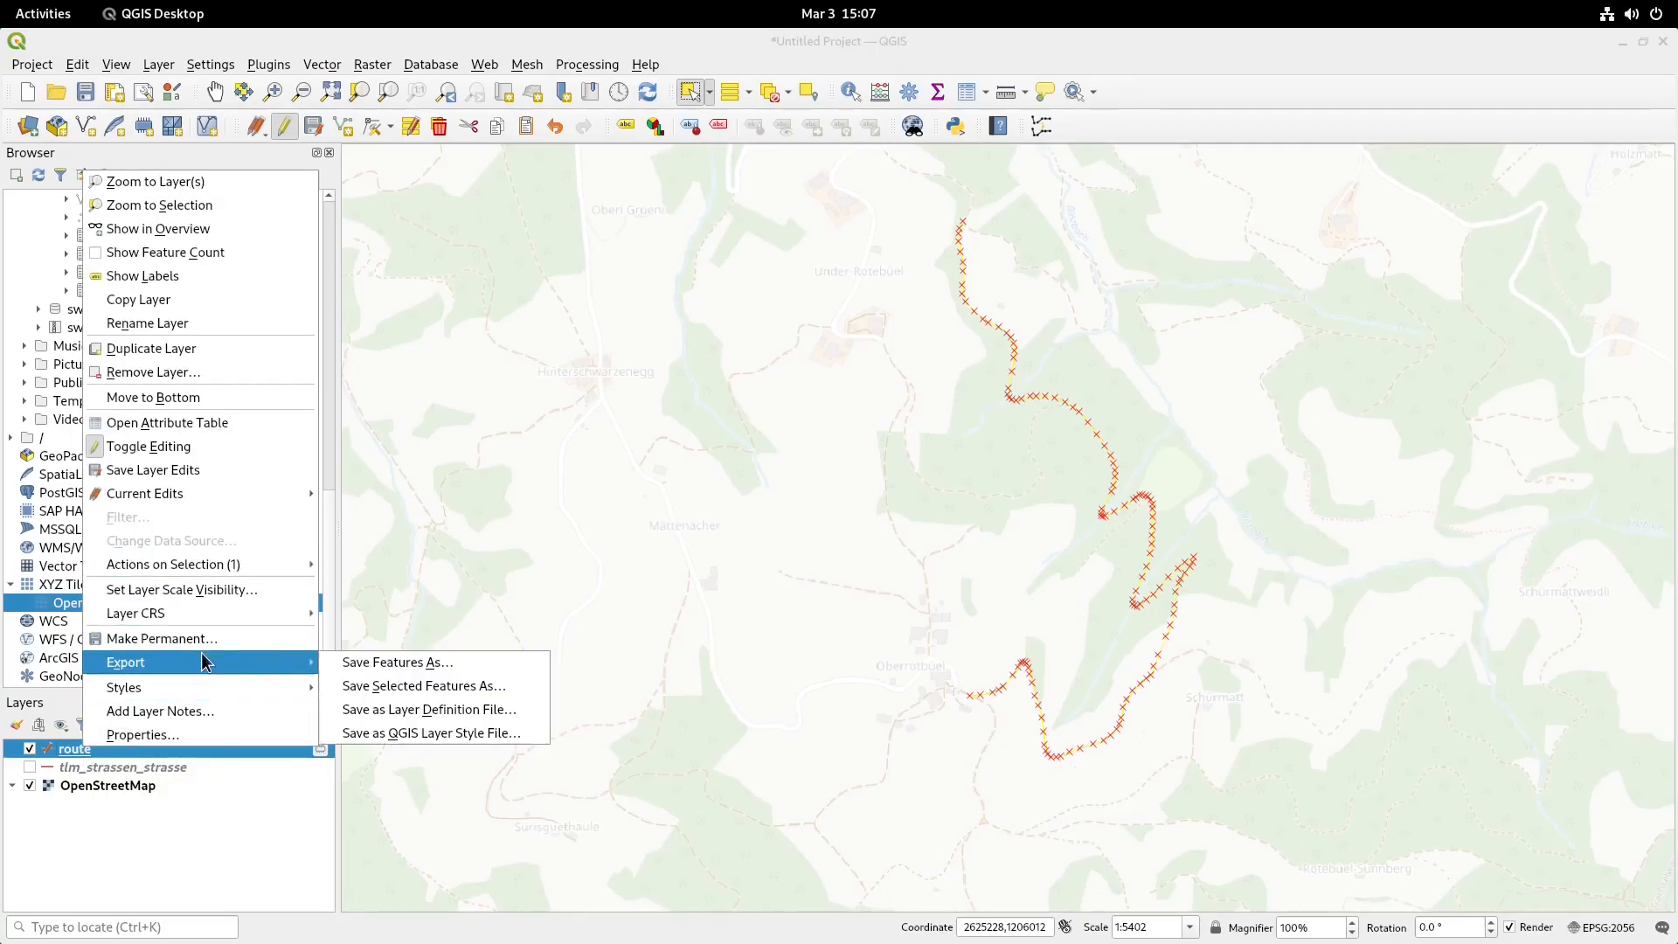
{"action": "left_click", "coordinate": [502, 663]}
{"action": "left_click", "coordinate": [349, 127]}
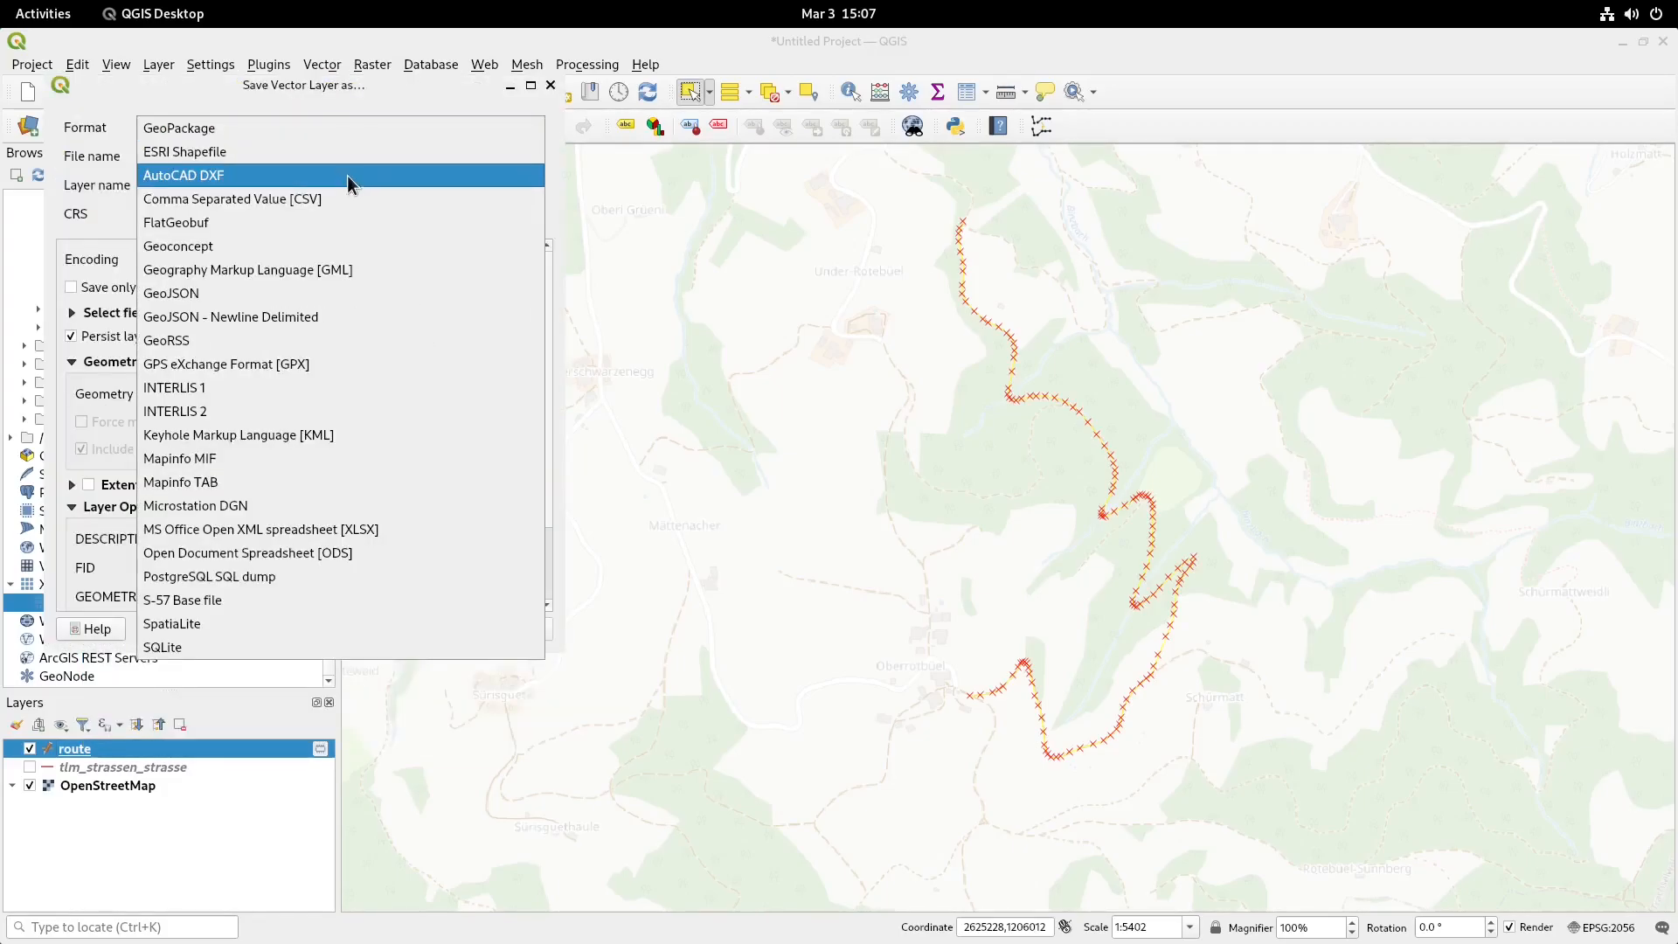
{"action": "left_click", "coordinate": [348, 365]}
{"action": "left_click", "coordinate": [265, 158]}
{"action": "type", "text": "route_output"}
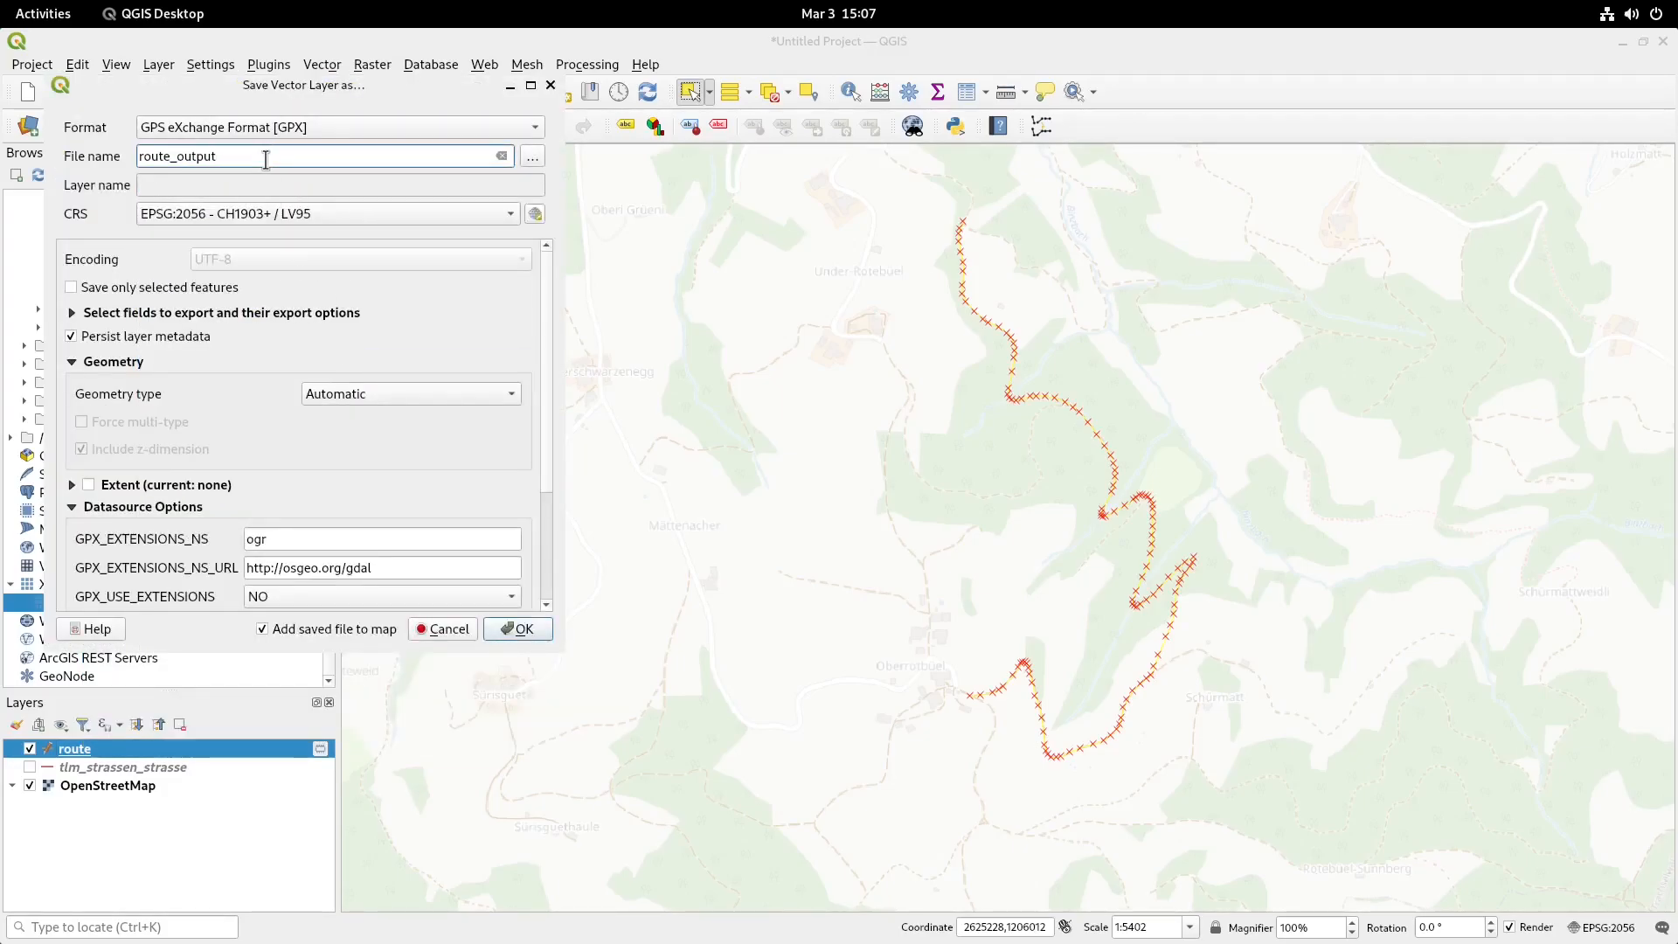
{"action": "type", "text": ".gpx"}
- Enable FORCE_GPX_TRACK in the layer options and export the GPX file
{"action": "scroll", "coordinate": [543, 404], "scroll_direction": "down", "scroll_amount": 3}
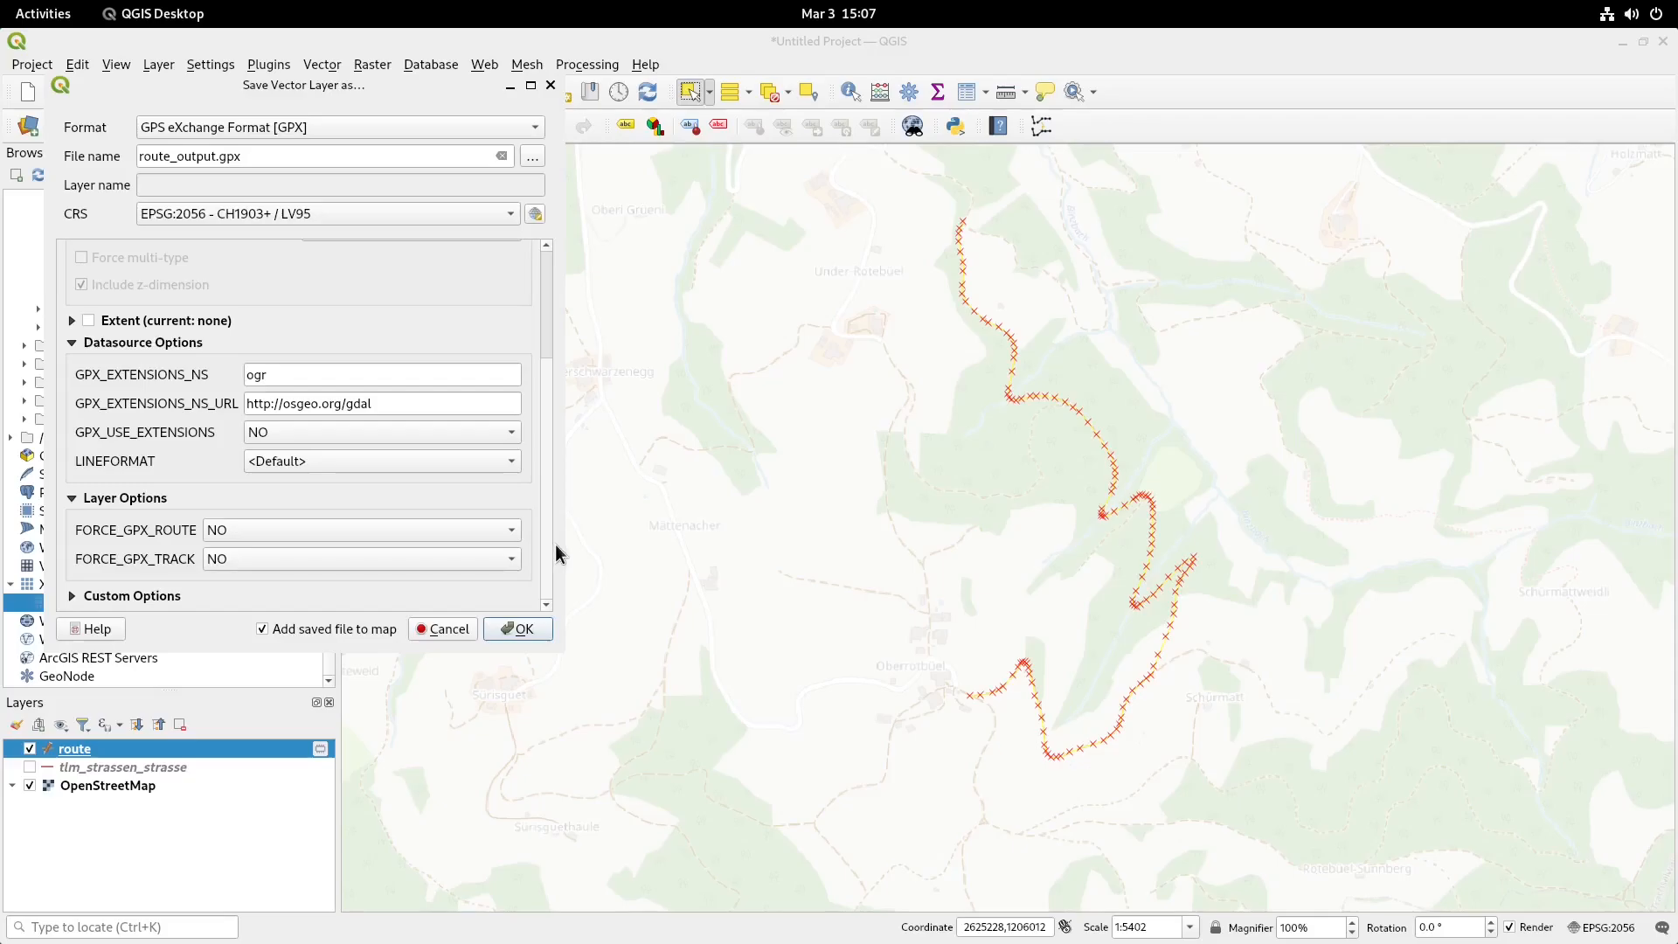
{"action": "left_click", "coordinate": [241, 560]}
{"action": "left_click", "coordinate": [240, 579]}
{"action": "left_click", "coordinate": [517, 629]}
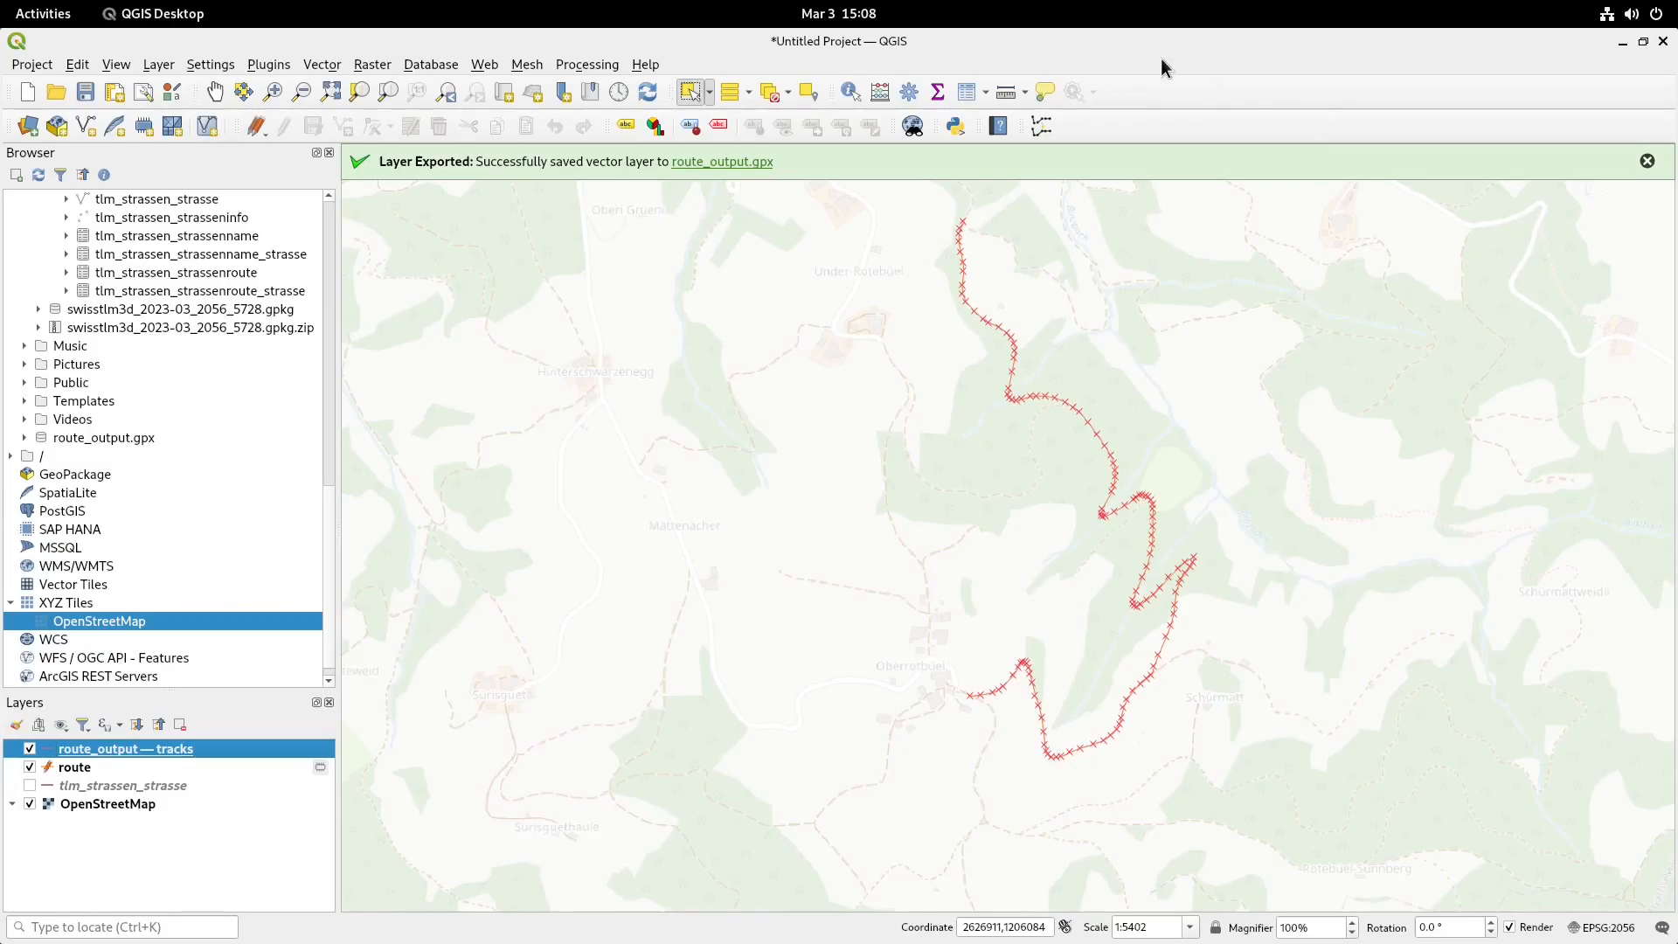
- Locate route_output.gpx in the Files home folder and open an enlarged, empty Mousepad window beside it
{"action": "key", "text": "super"}
{"action": "type", "text": "files"}
{"action": "key", "text": "Return"}
{"action": "left_click", "coordinate": [588, 338]}
{"action": "key", "text": "super"}
{"action": "type", "text": "mousepad"}
{"action": "key", "text": "Return"}
{"action": "left_click_drag", "start_coordinate": [385, 129], "coordinate": [972, 176]}
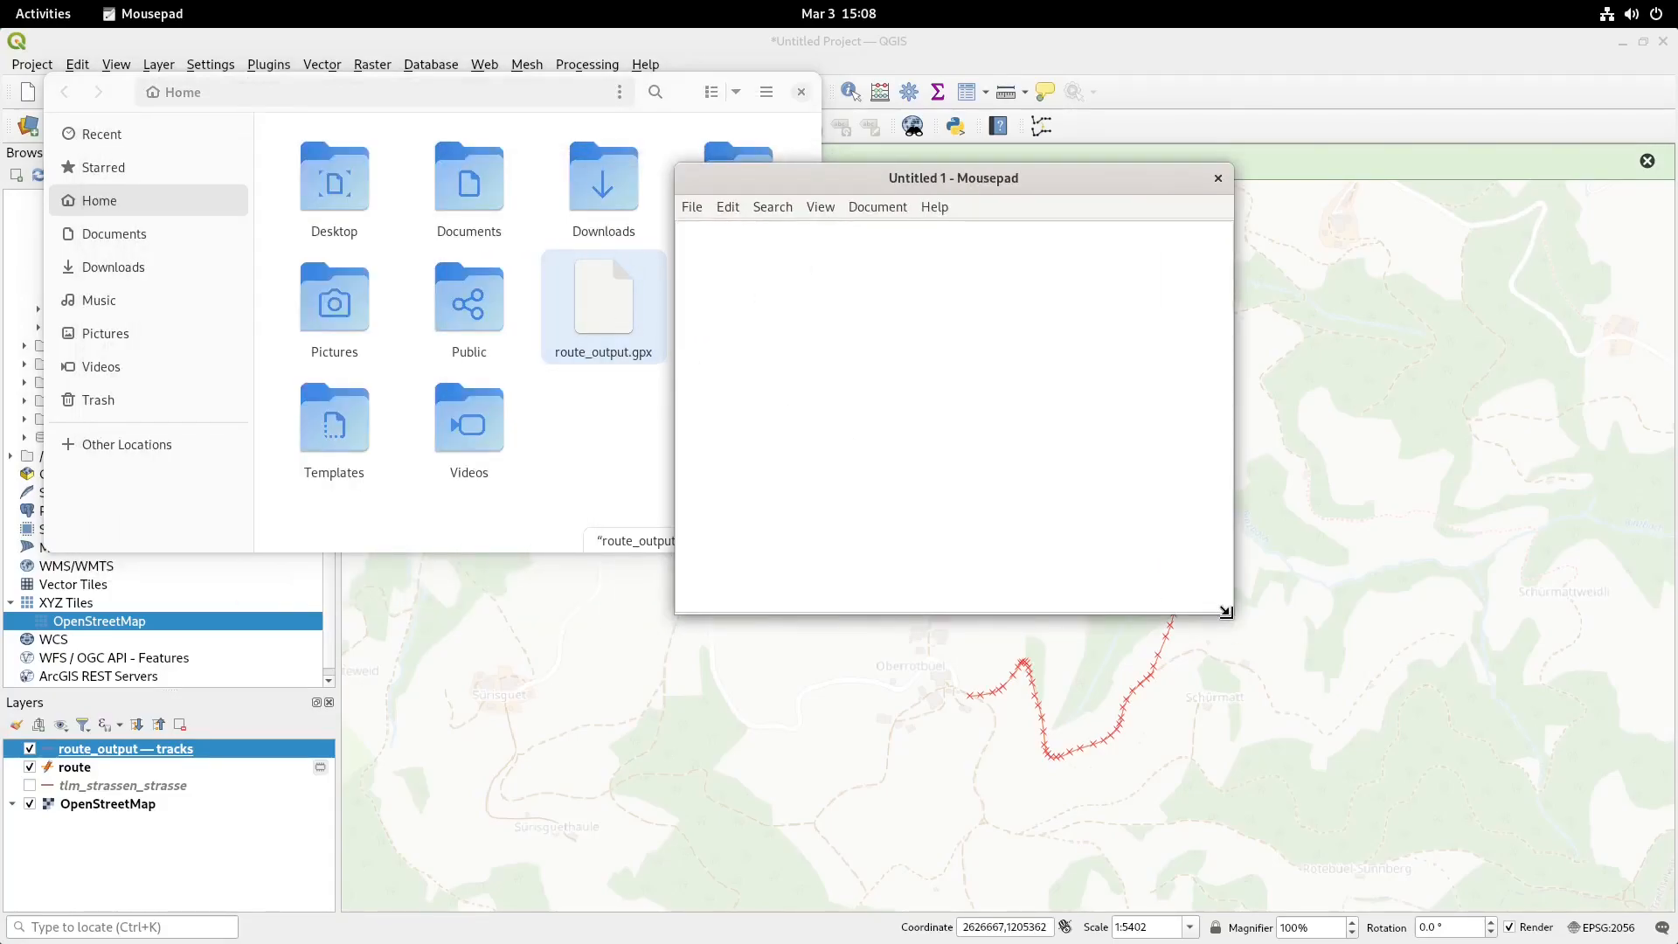
{"action": "left_click_drag", "start_coordinate": [1226, 612], "coordinate": [1634, 894]}
- Open route_output.gpx in Mousepad and examine its track segment, coordinates and elevation entries
{"action": "left_click", "coordinate": [645, 350]}
{"action": "left_click_drag", "start_coordinate": [633, 317], "coordinate": [962, 267]}
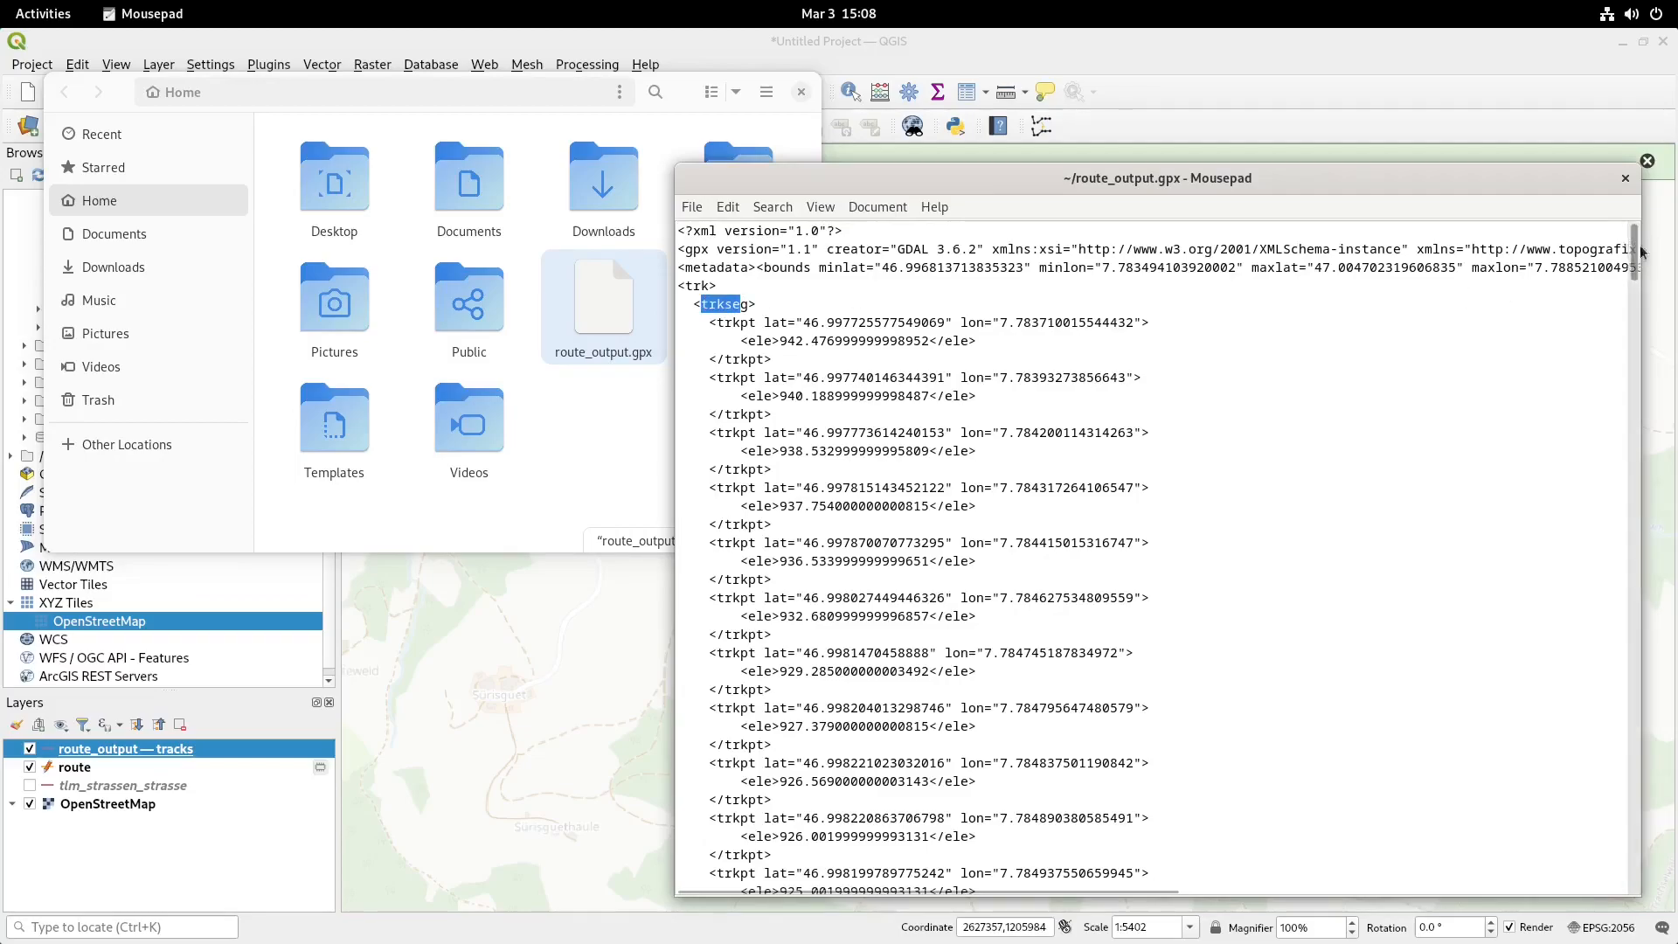
{"action": "left_click_drag", "start_coordinate": [1633, 254], "coordinate": [1630, 393]}
{"action": "left_click_drag", "start_coordinate": [1631, 699], "coordinate": [1532, 275]}
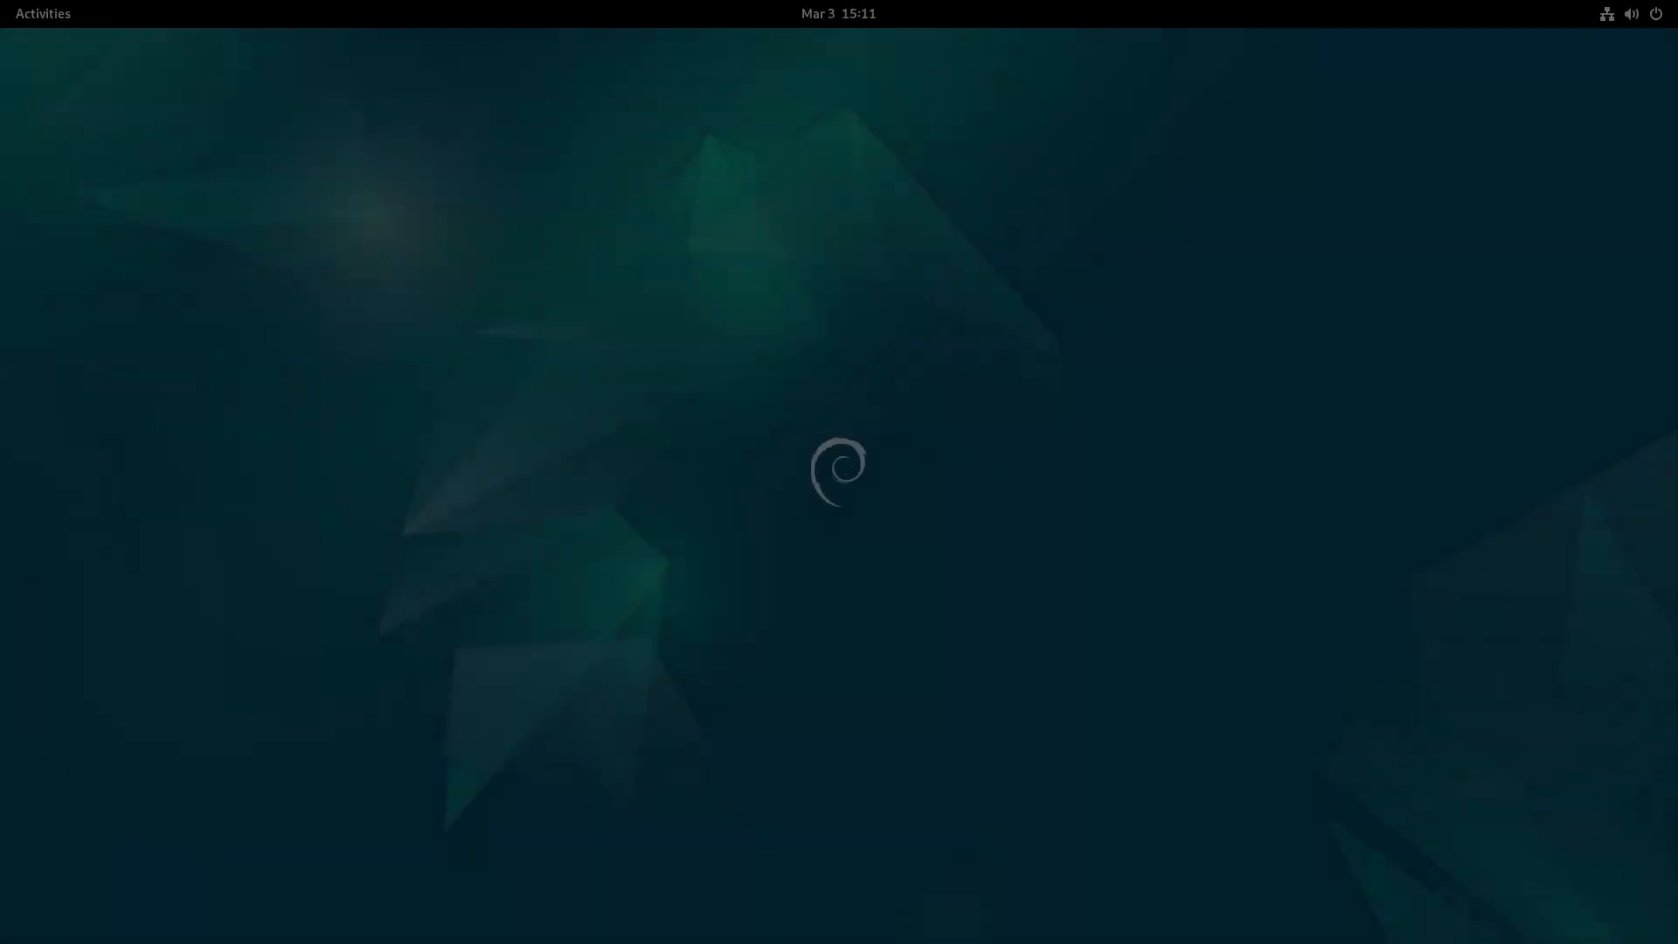
- Open route_output.gpx from the Files home folder in GPXSee to view the track on the map with its elevation profile
{"action": "key", "text": "super"}
{"action": "type", "text": "file"}
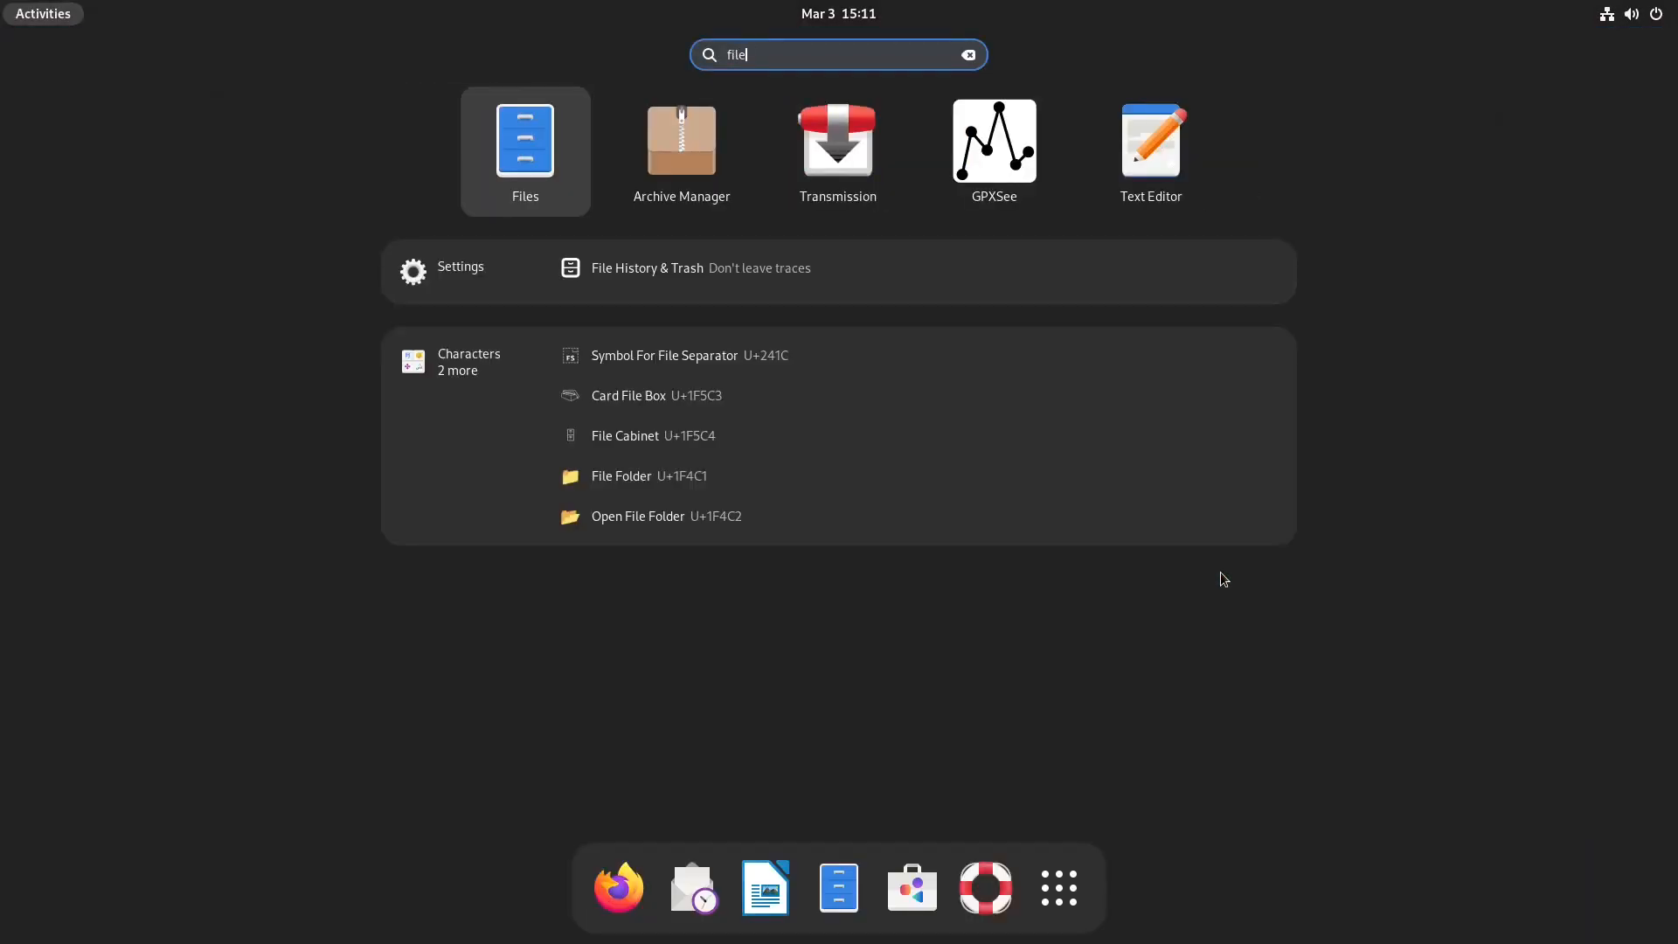
{"action": "key", "text": "Return"}
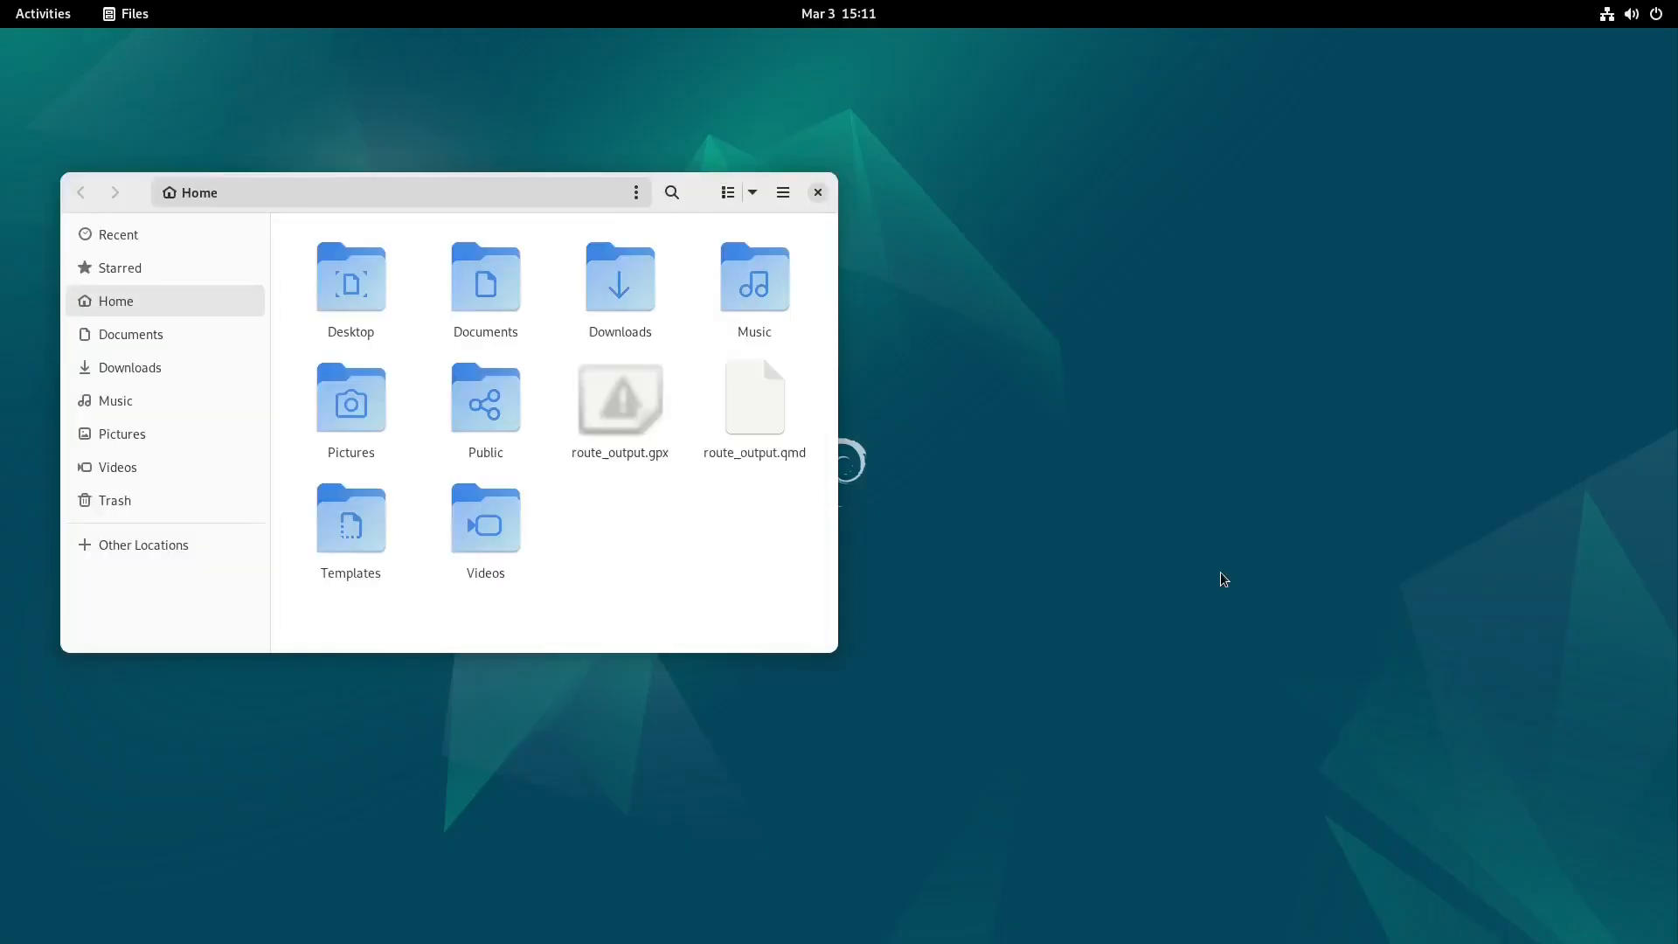
{"action": "right_click", "coordinate": [626, 432]}
{"action": "left_click", "coordinate": [694, 439]}
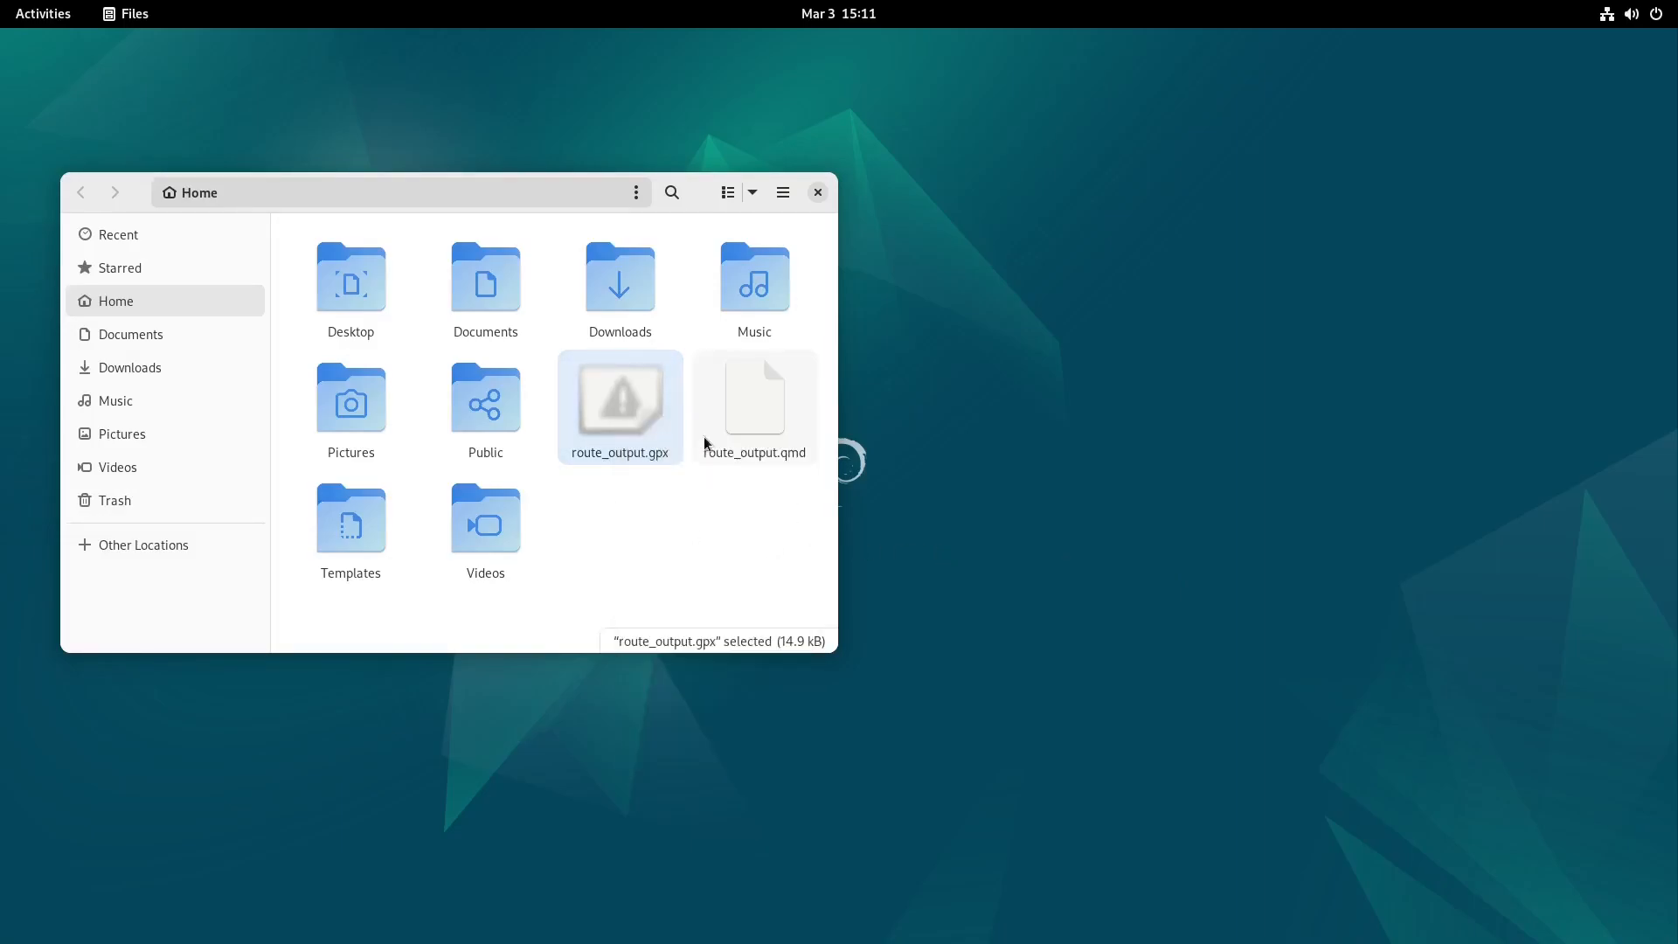
{"action": "left_click_drag", "start_coordinate": [638, 306], "coordinate": [666, 327]}
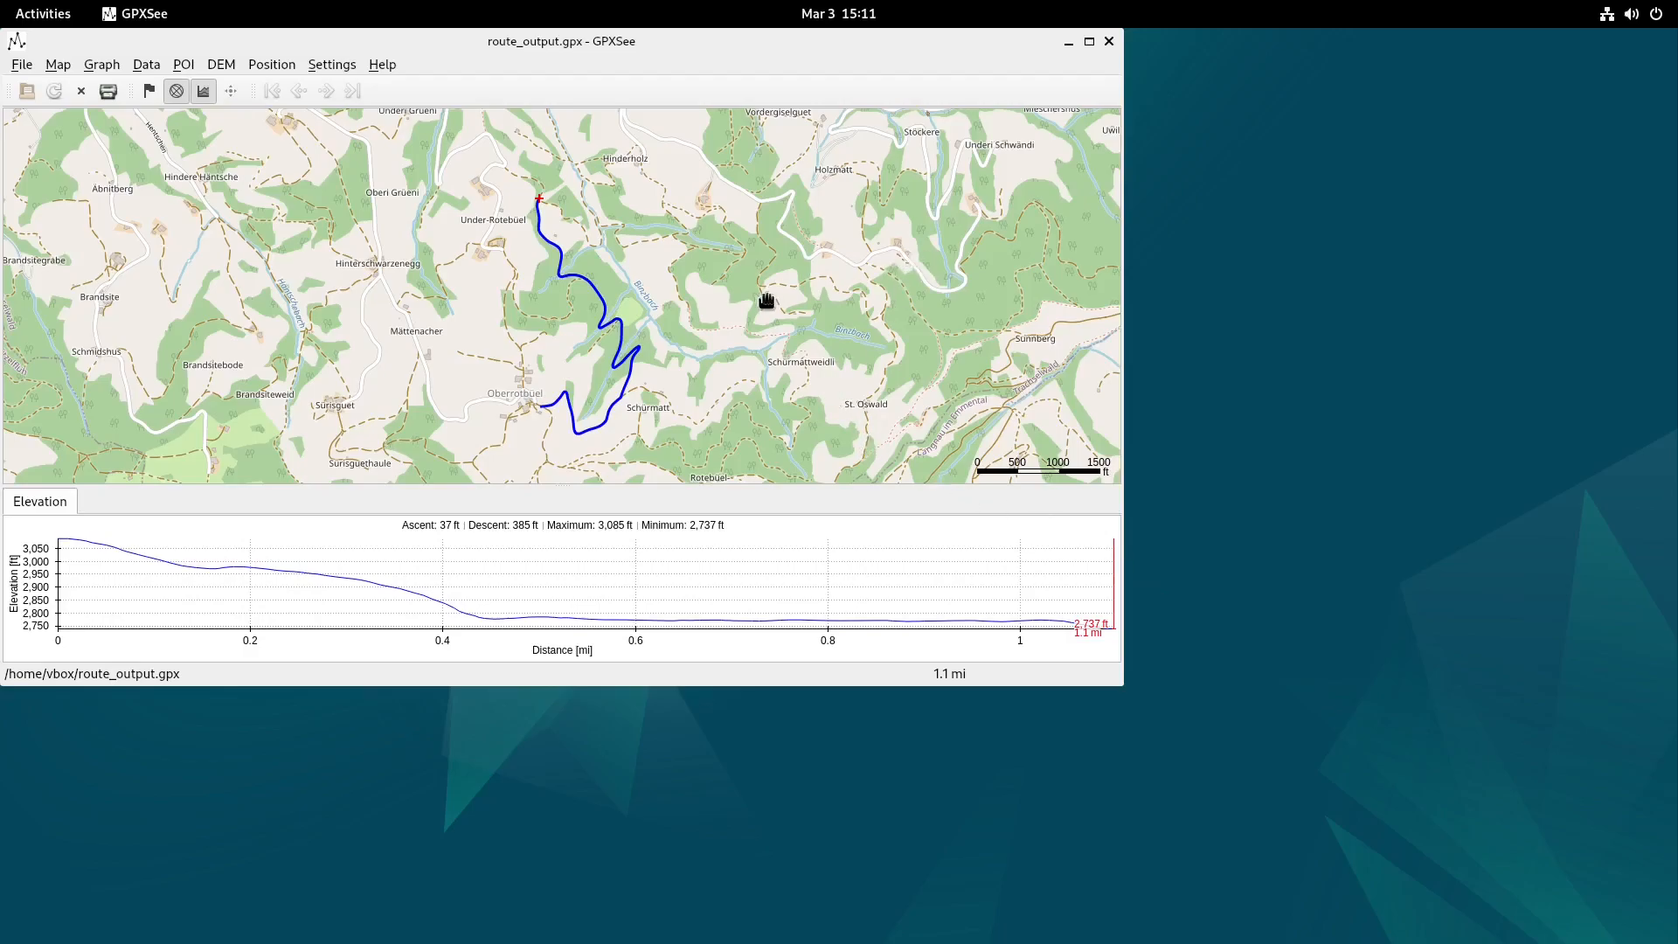
{"action": "scroll", "coordinate": [598, 345], "scroll_direction": "down", "scroll_amount": 1}
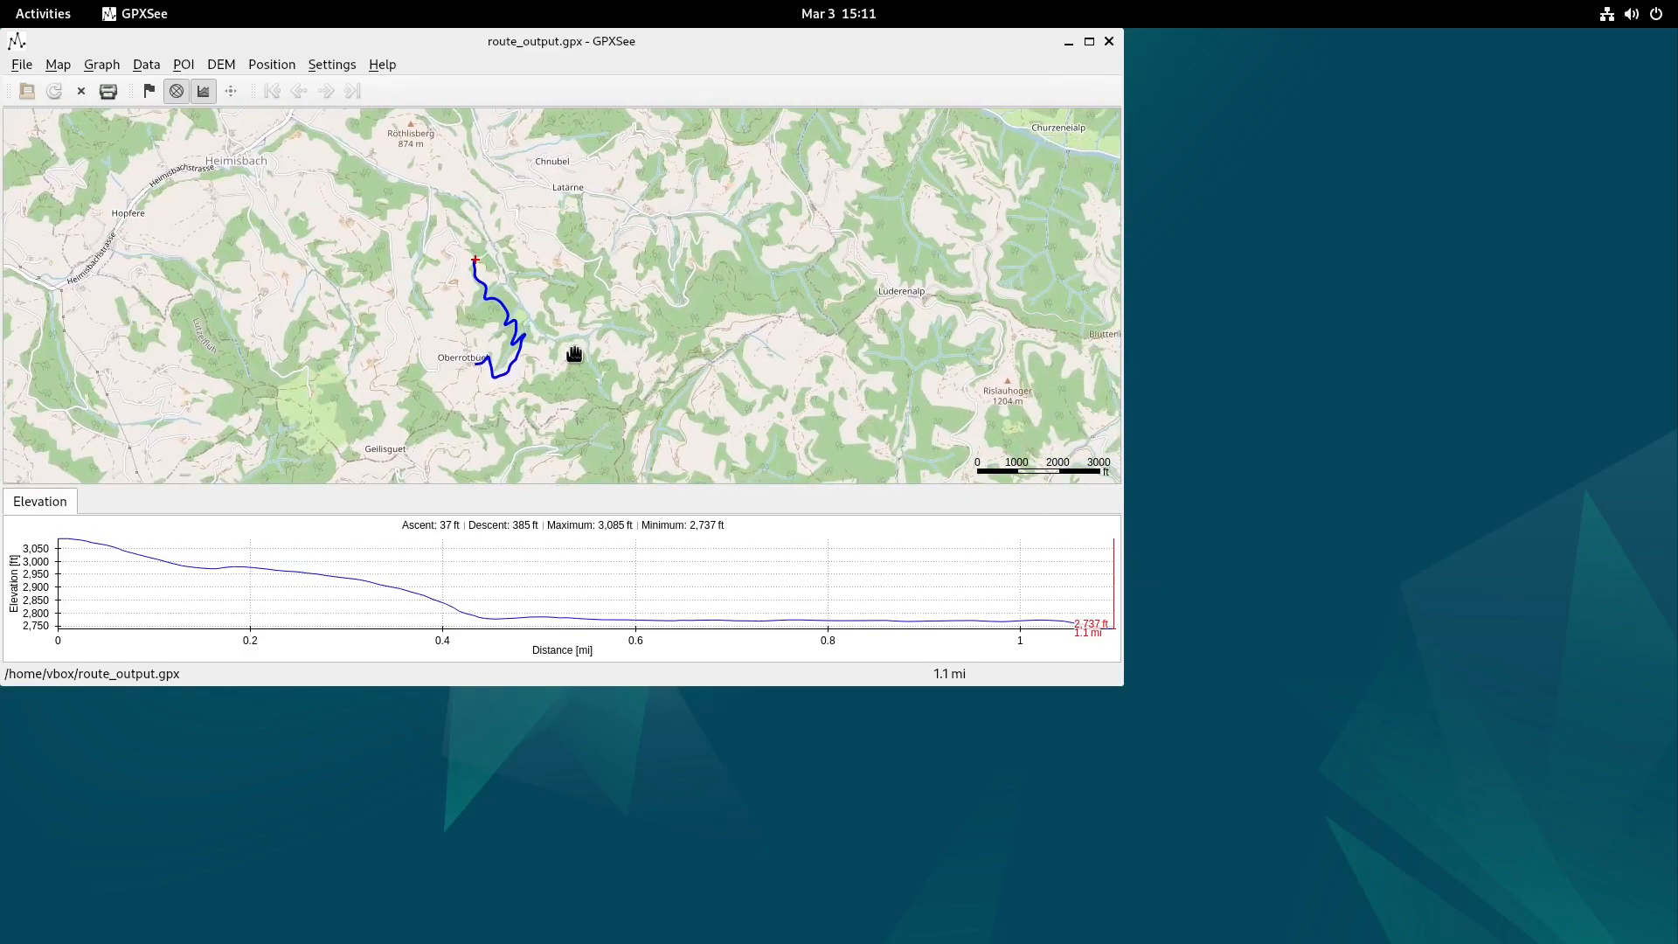